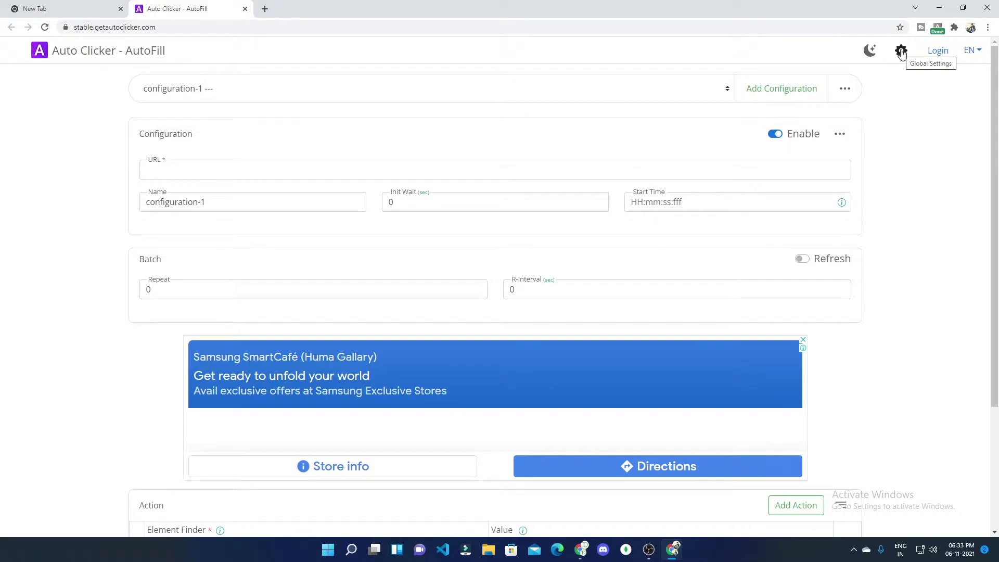
Step: Turn on the 'on Error occurred' notification in Global Settings and save
left_click(901, 51)
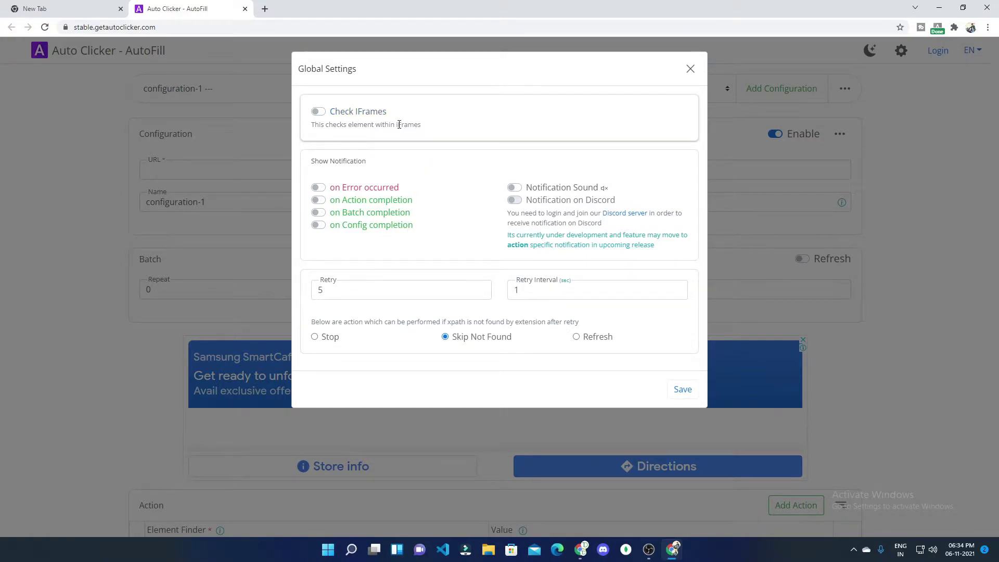
left_click(319, 188)
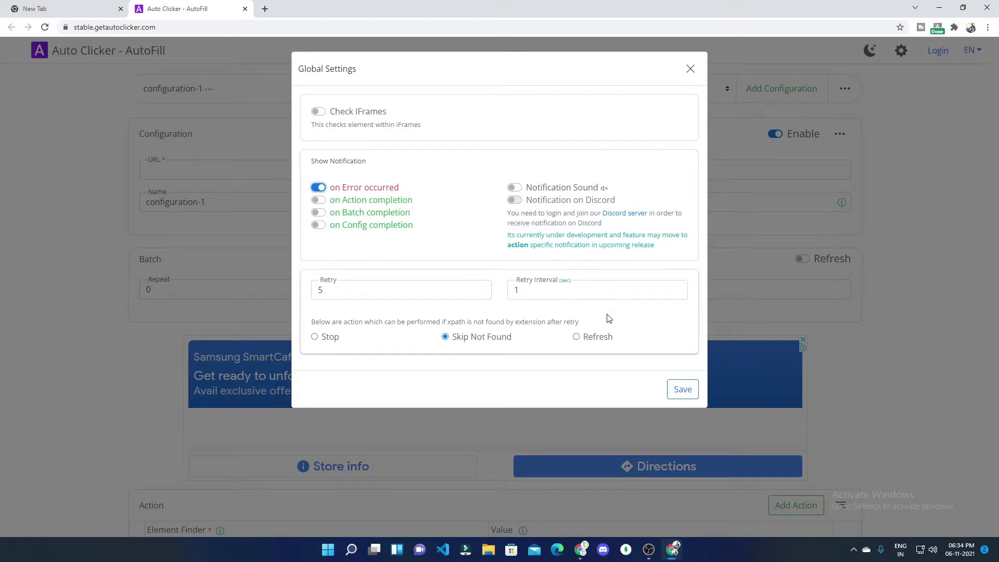
left_click(691, 388)
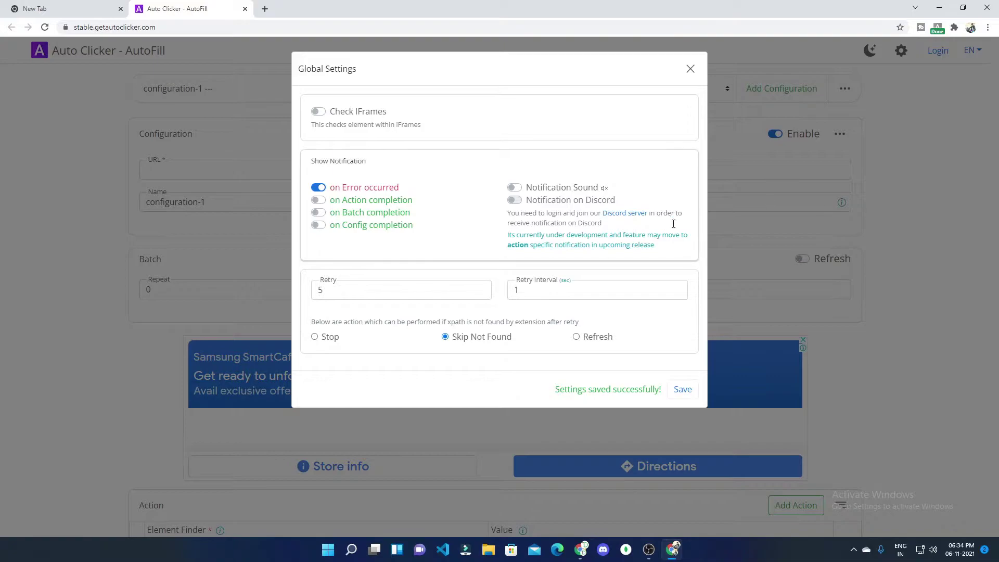
left_click(690, 70)
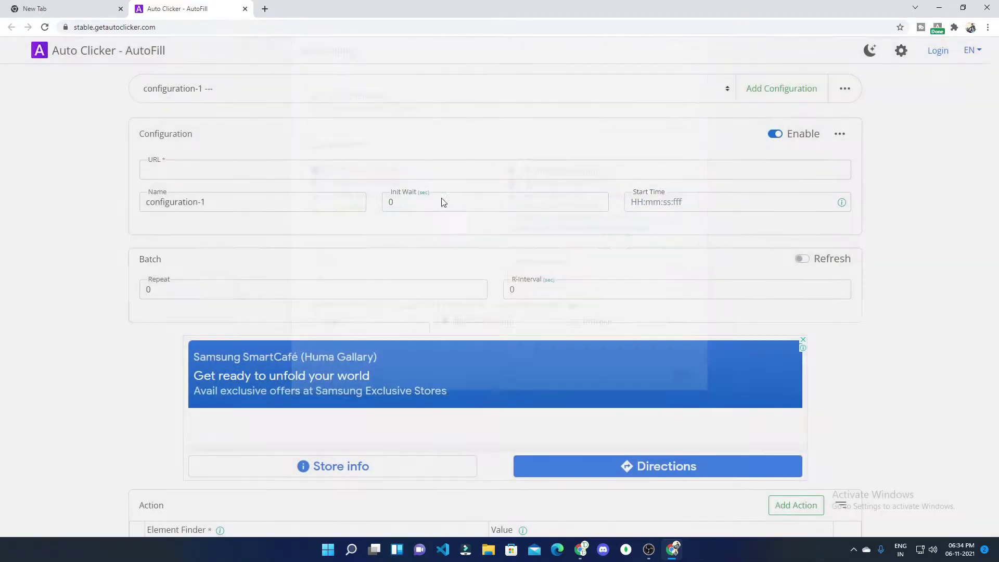
Step: Open the footer Practice Form link in a new tab, then return to the configuration
scroll(520, 260, "down", 3)
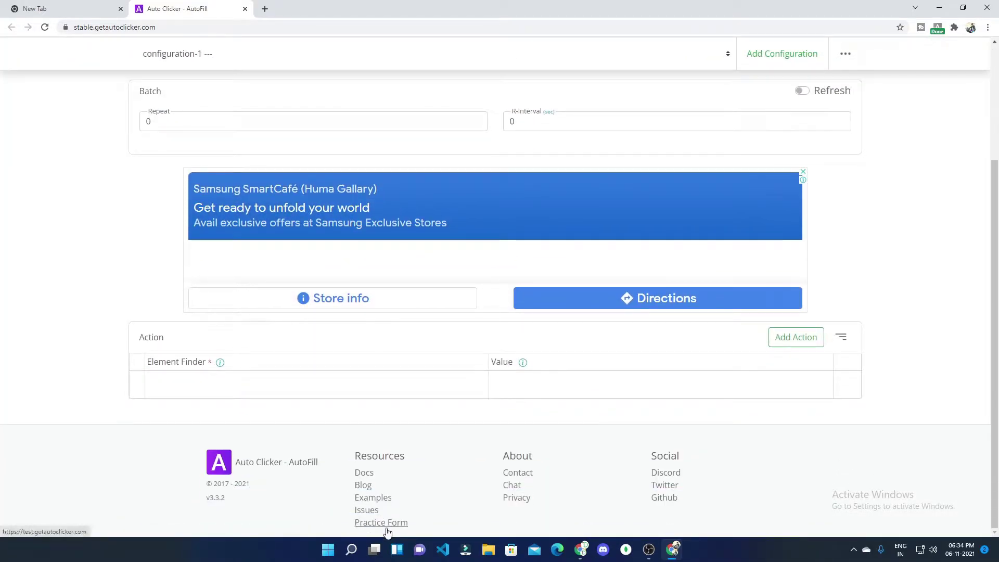
left_click(384, 524)
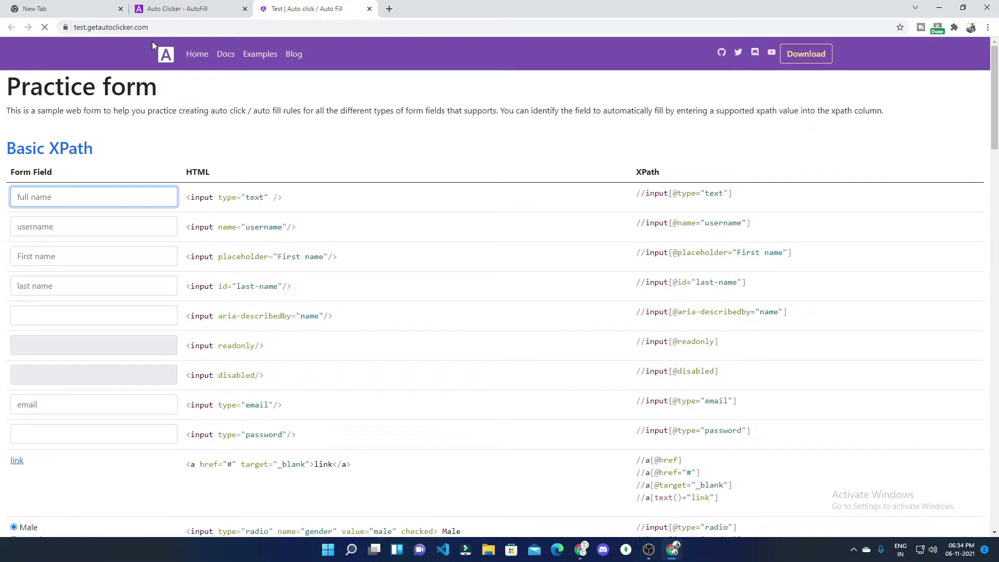
left_click(158, 27)
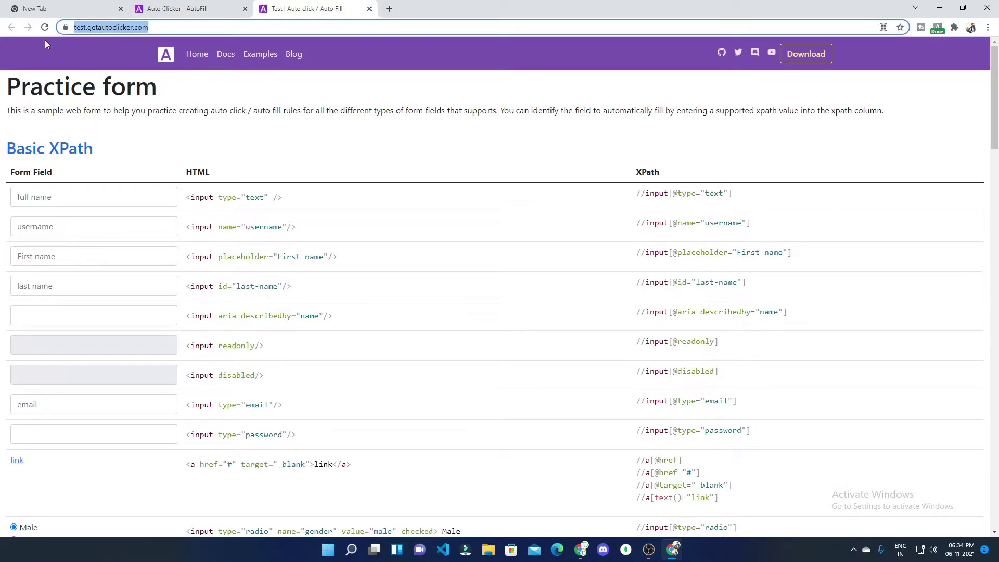
left_click(179, 9)
scroll(237, 261, "up", 3)
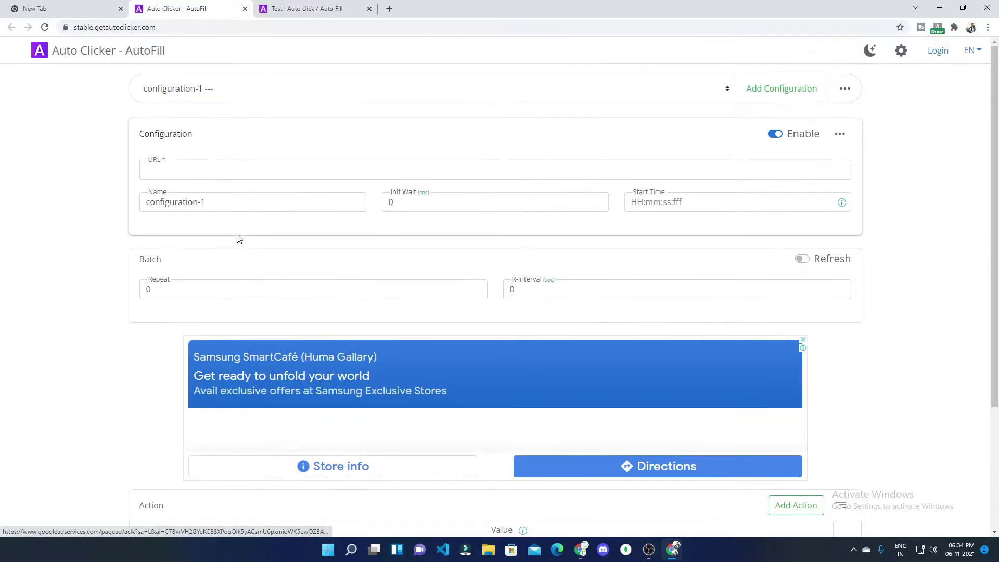
left_click(220, 173)
left_click(232, 194)
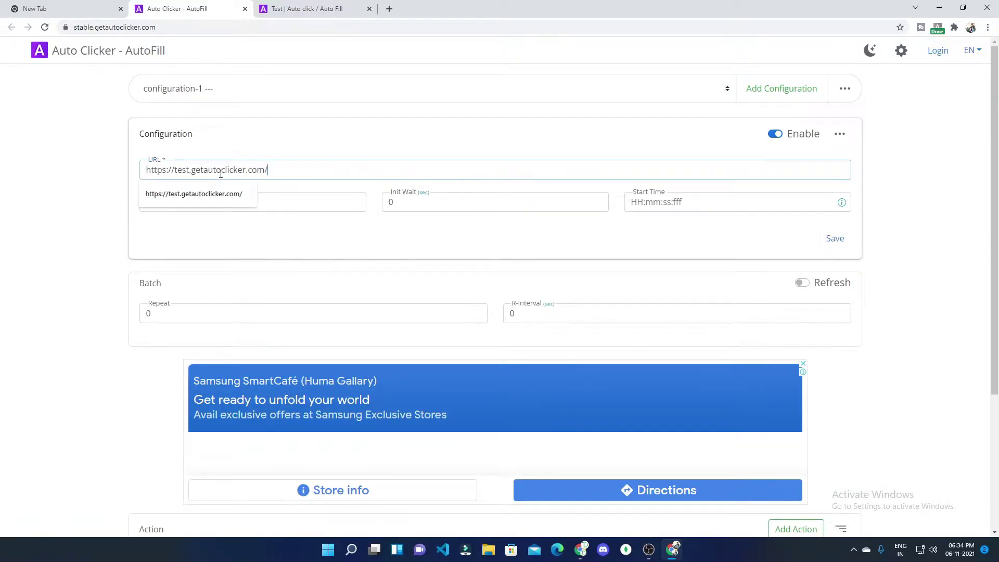
key("BackSpace")
key("BackSpace")
key("BackSpace")
key("BackSpace")
key("BackSpace")
key("BackSpace")
key("BackSpace")
key("BackSpace")
key("BackSpace")
key("BackSpace")
key("BackSpace")
key("BackSpace")
key("BackSpace")
key("BackSpace")
key("BackSpace")
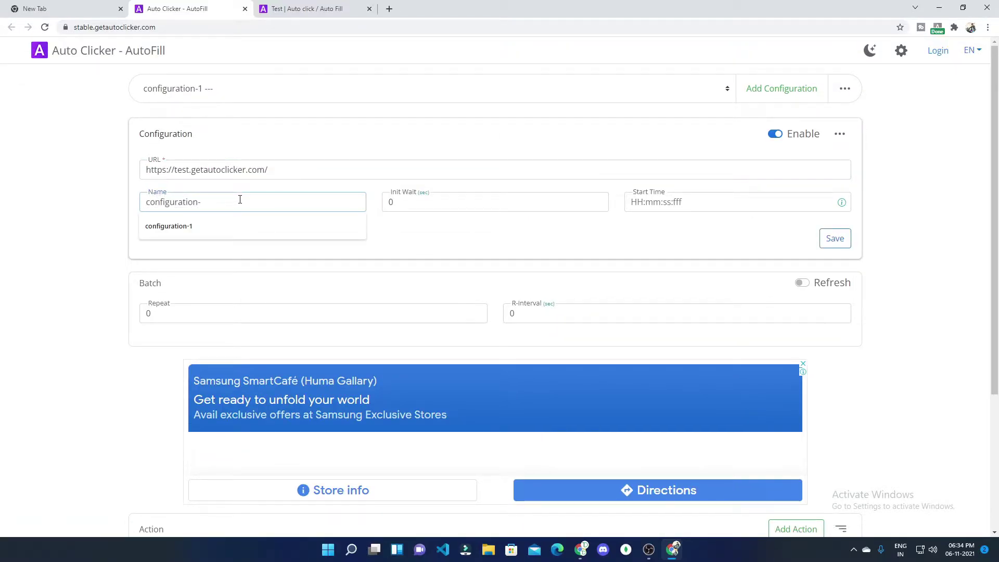
type("p")
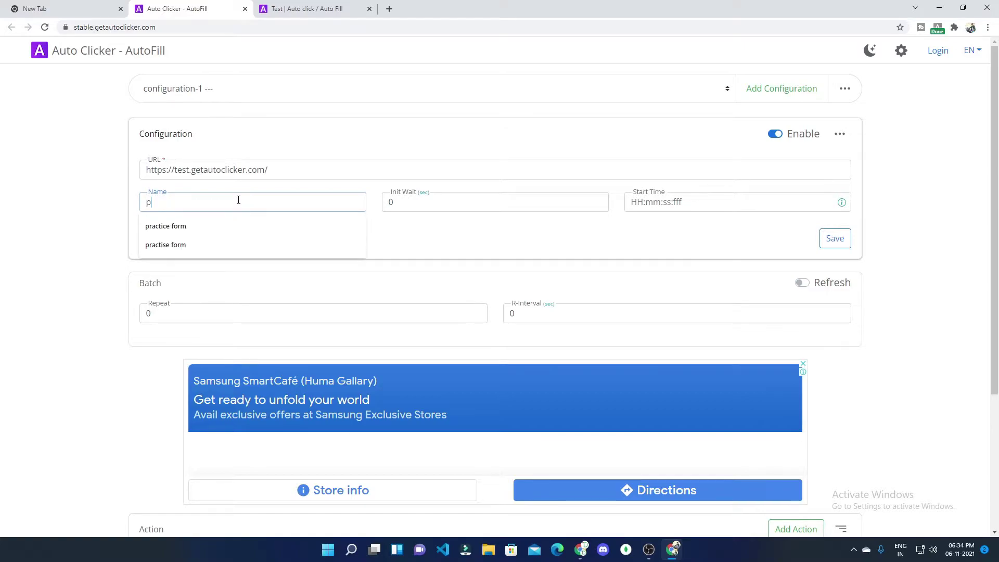
type("ractice form")
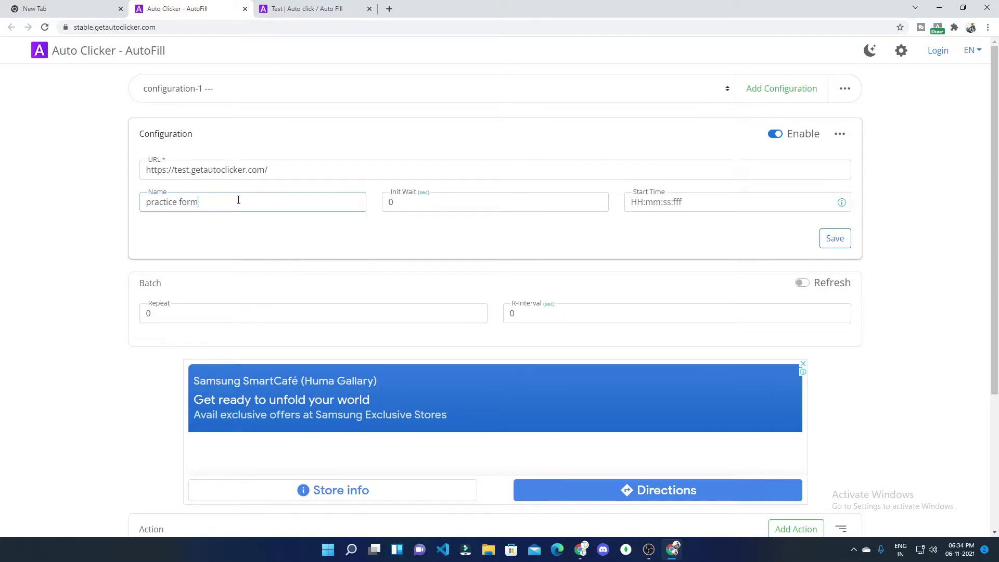
left_click(825, 248)
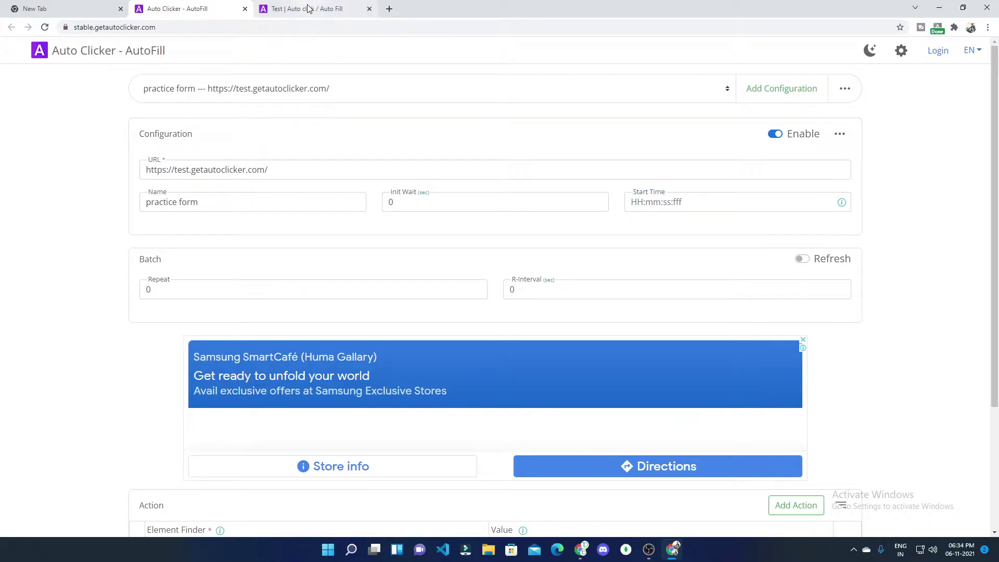
Step: Inspect the practice form's First name input in DevTools and copy its XPath
left_click(309, 8)
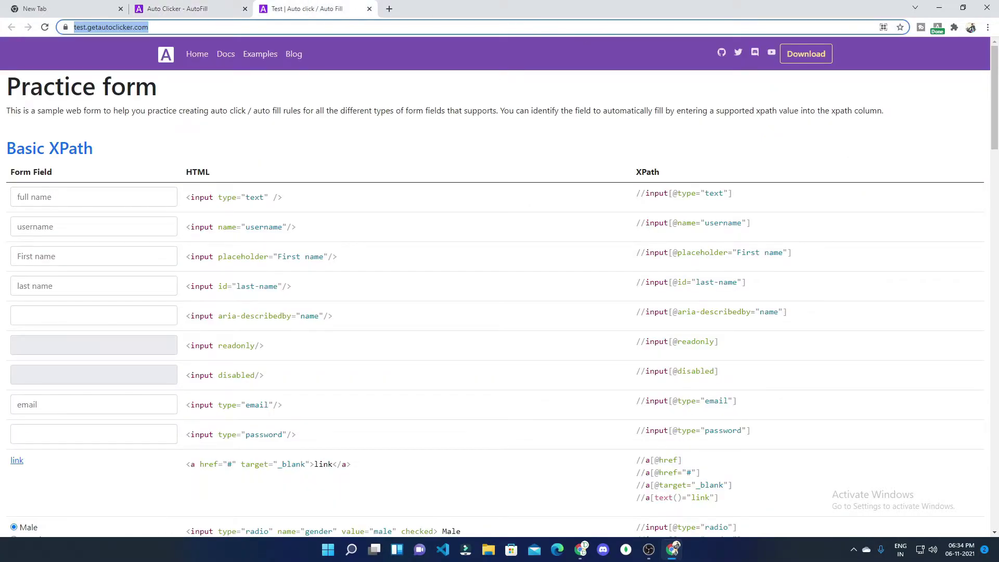
left_click(94, 255)
right_click(95, 256)
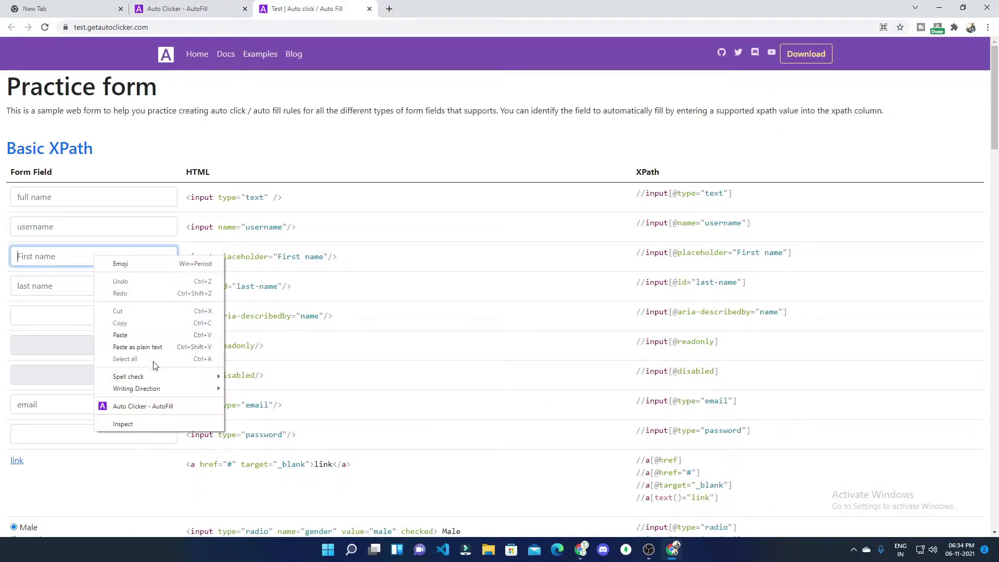
left_click(145, 419)
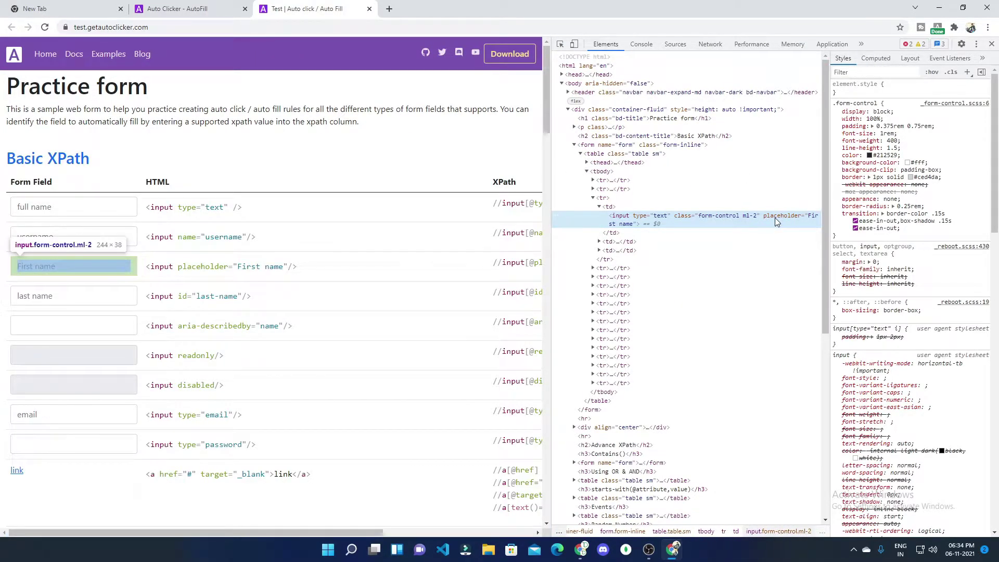
right_click(776, 218)
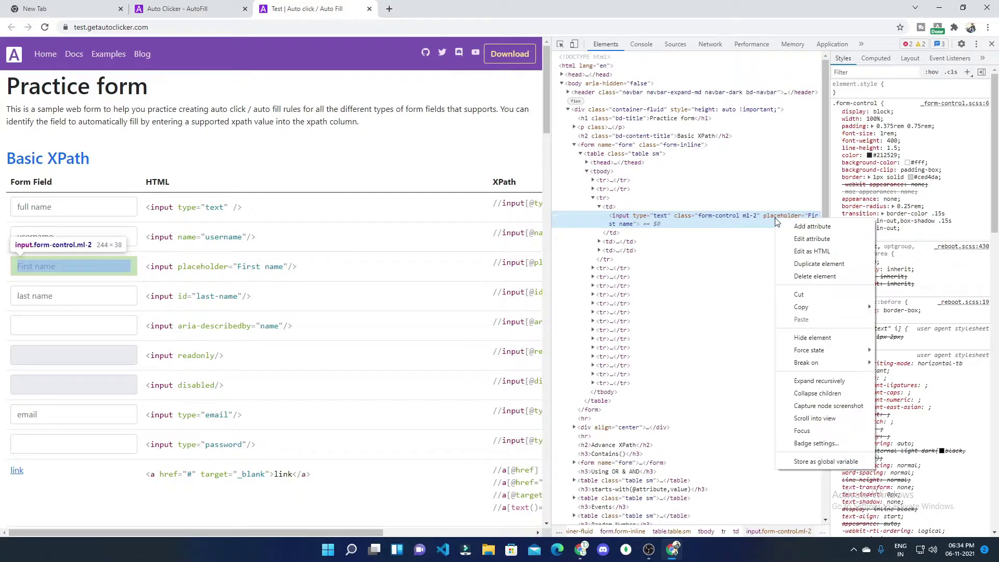
mouse_move(806, 313)
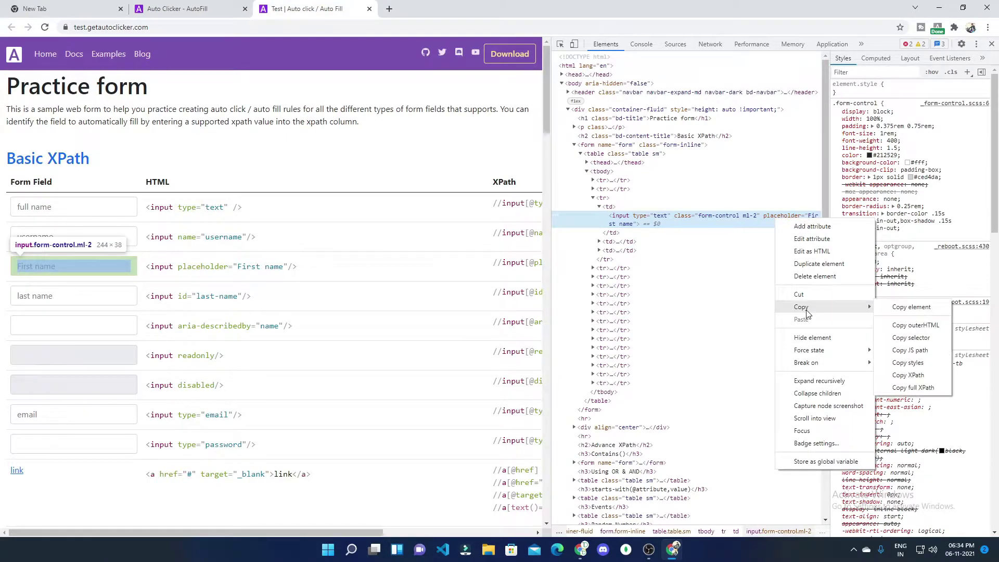
left_click(924, 376)
left_click(201, 7)
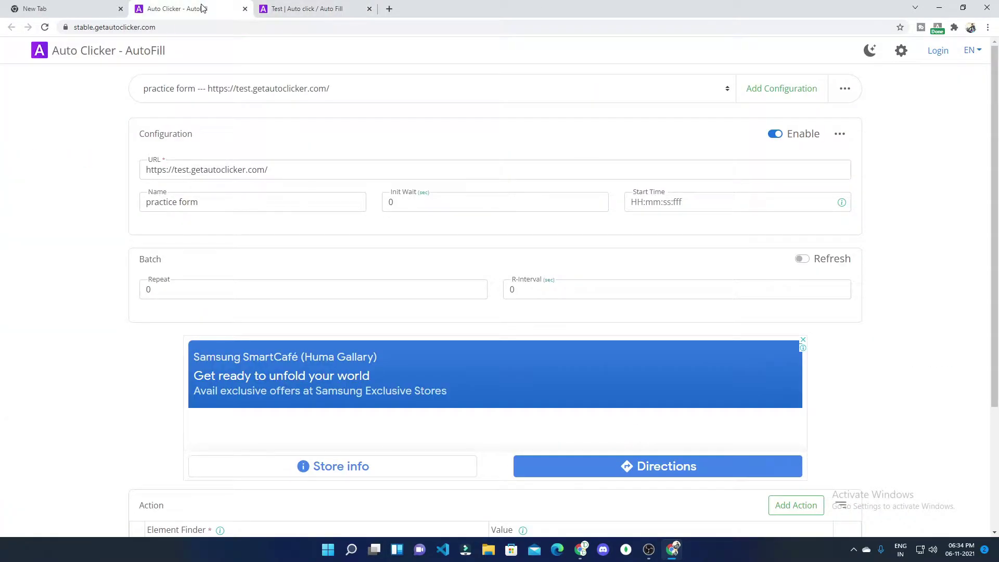
Step: Paste the First name XPath into Element Finder and enter the first name as Value
scroll(290, 364, "down", 4)
left_click(298, 390)
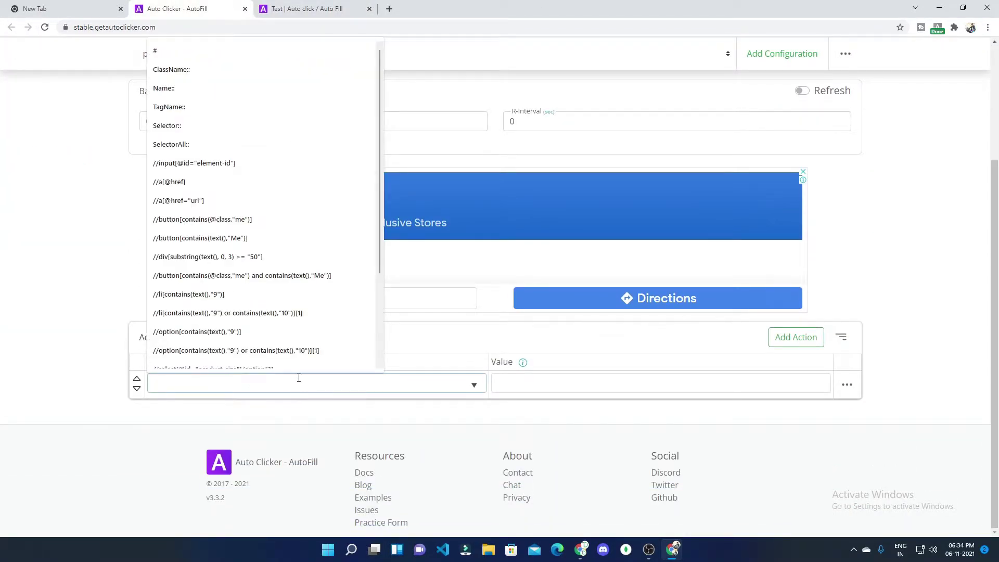
key("ctrl+v")
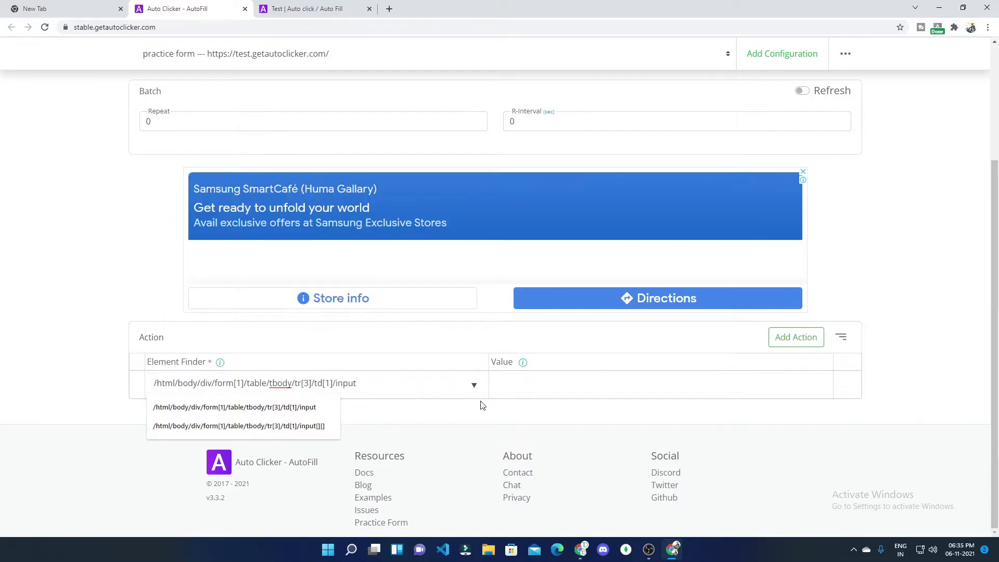
left_click(510, 384)
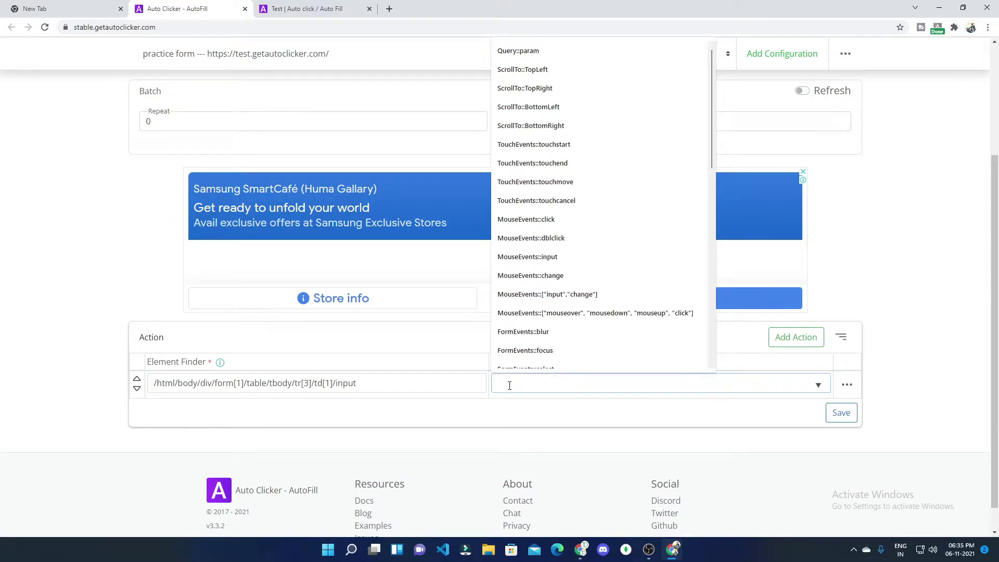
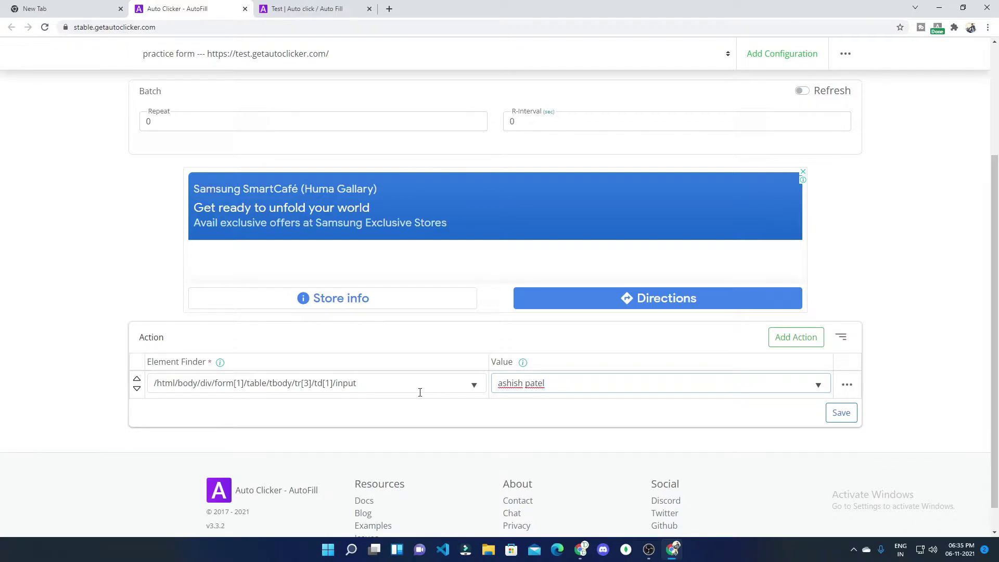
Step: Append '[][[' to the Element Finder path and save the action
left_click(401, 381)
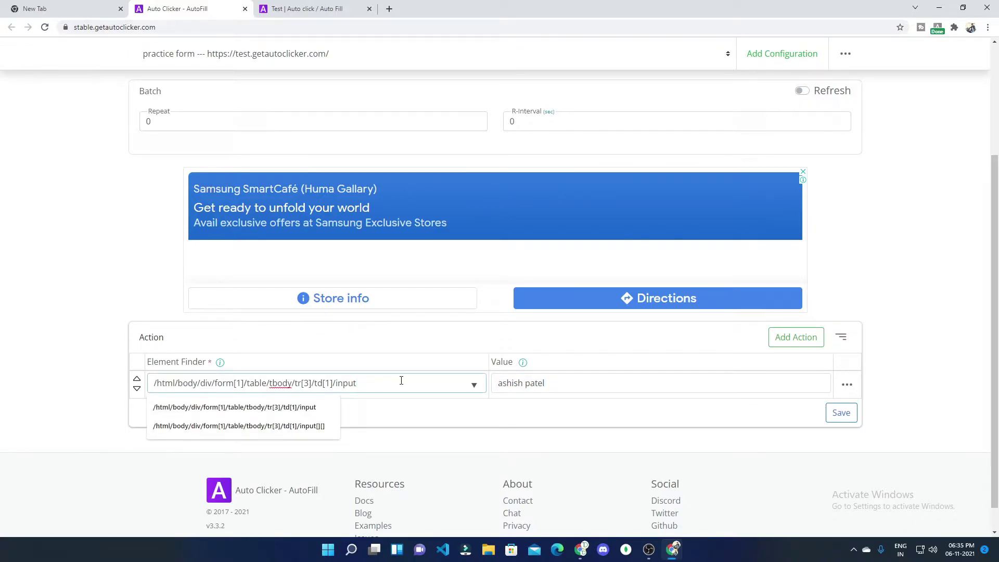
type("[][")
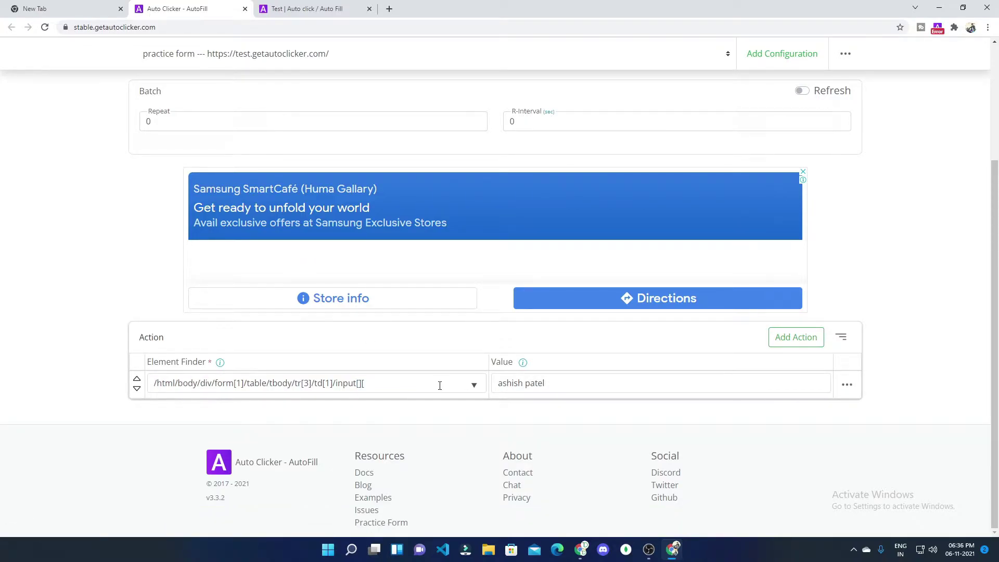
left_click(440, 386)
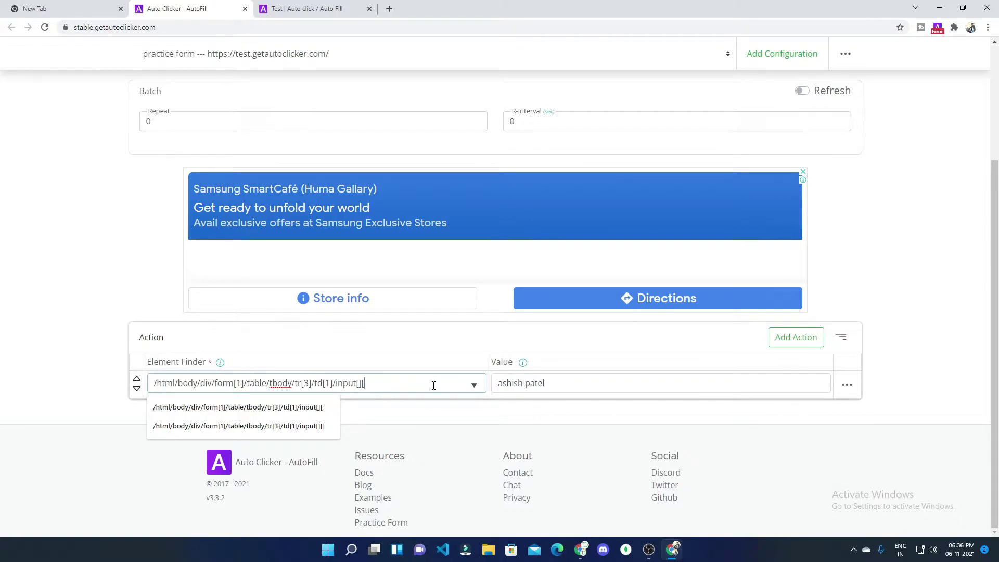
type("[[")
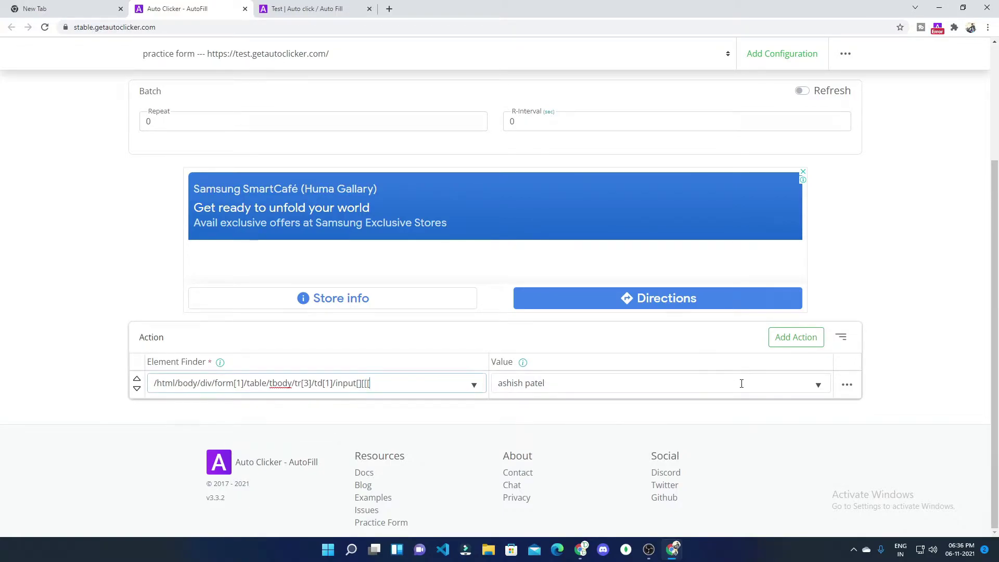
left_click(743, 384)
left_click(840, 414)
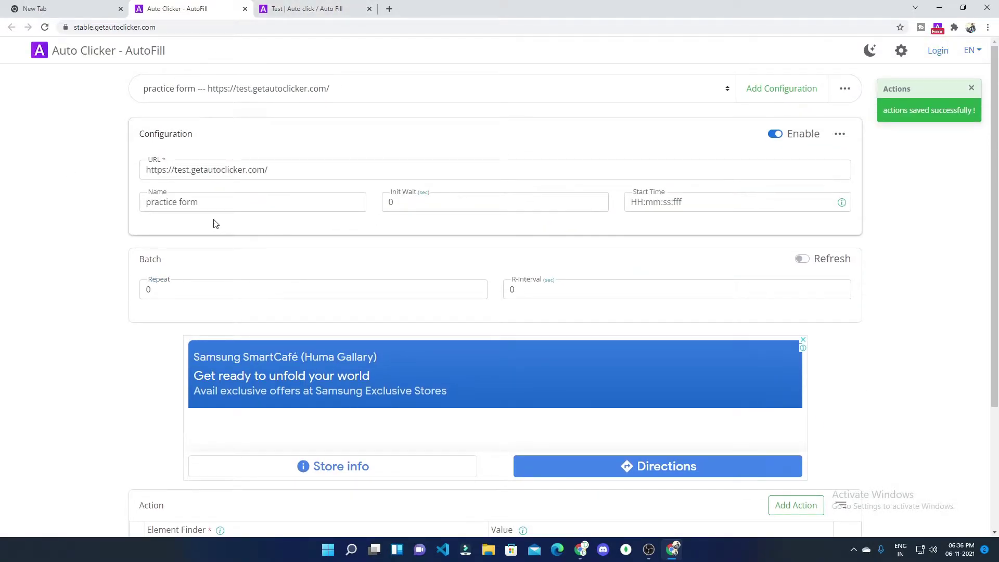
Step: Reload the practice form twice to run the config and dismiss the Invalid Xpath alert
left_click(231, 202)
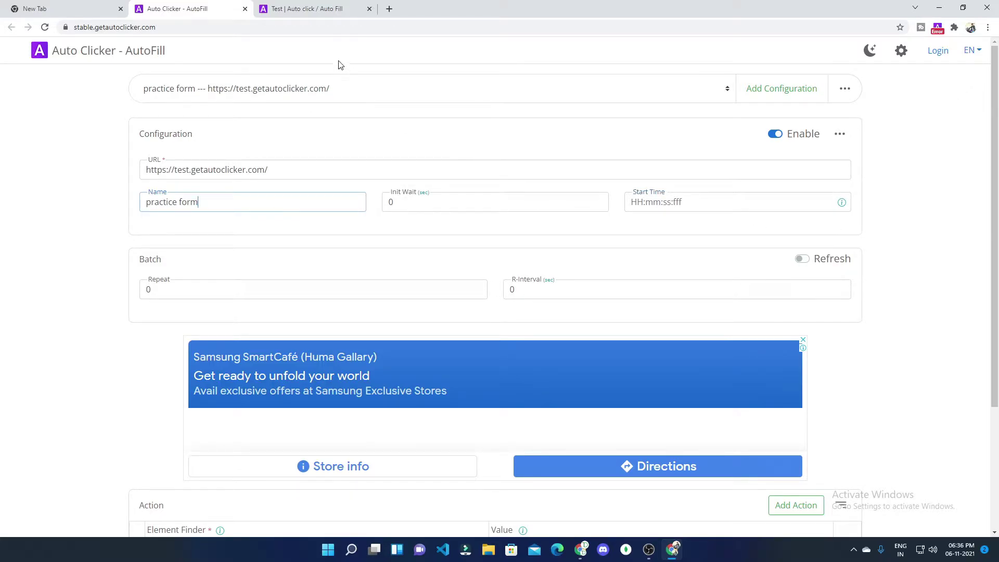
left_click(286, 12)
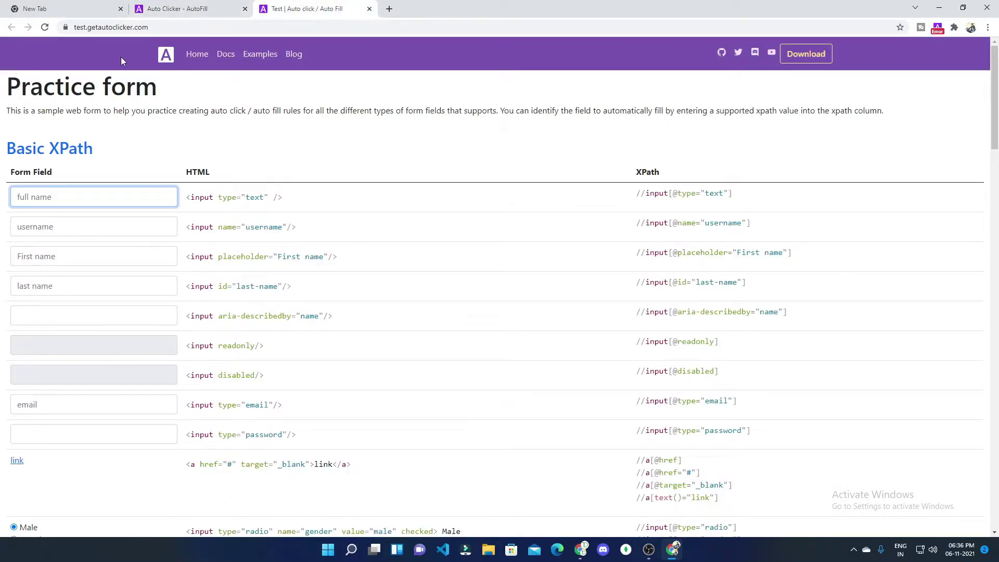
left_click(45, 27)
left_click(45, 27)
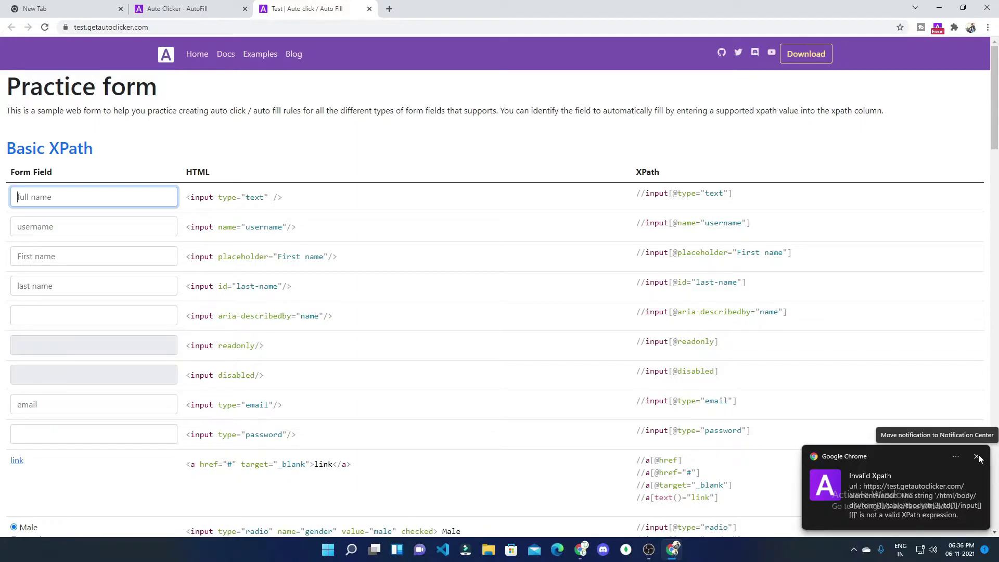
left_click(977, 457)
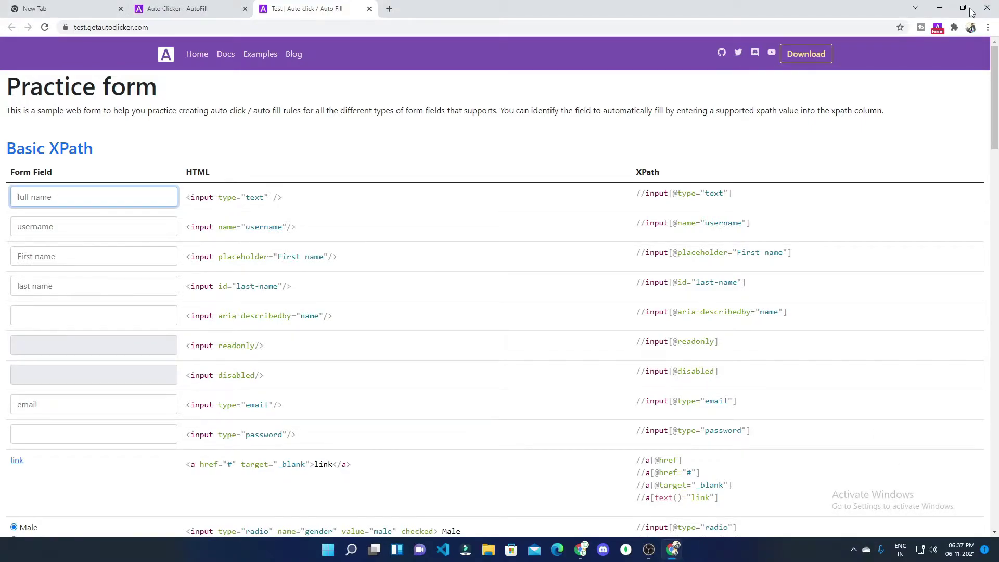
left_click(177, 8)
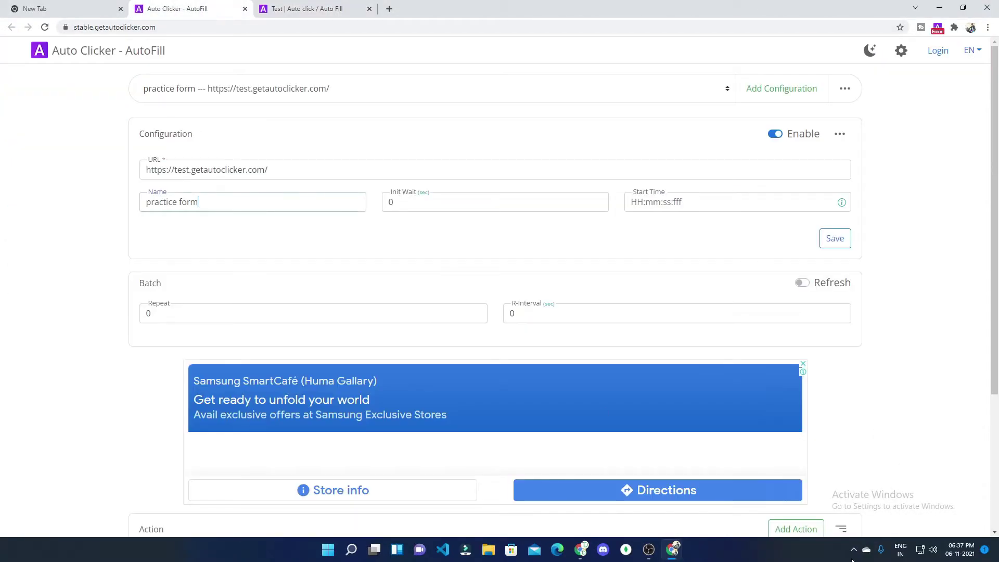
Step: Enable 'on Action completion', disable 'on Error occurred' in Global Settings, and save
left_click(900, 59)
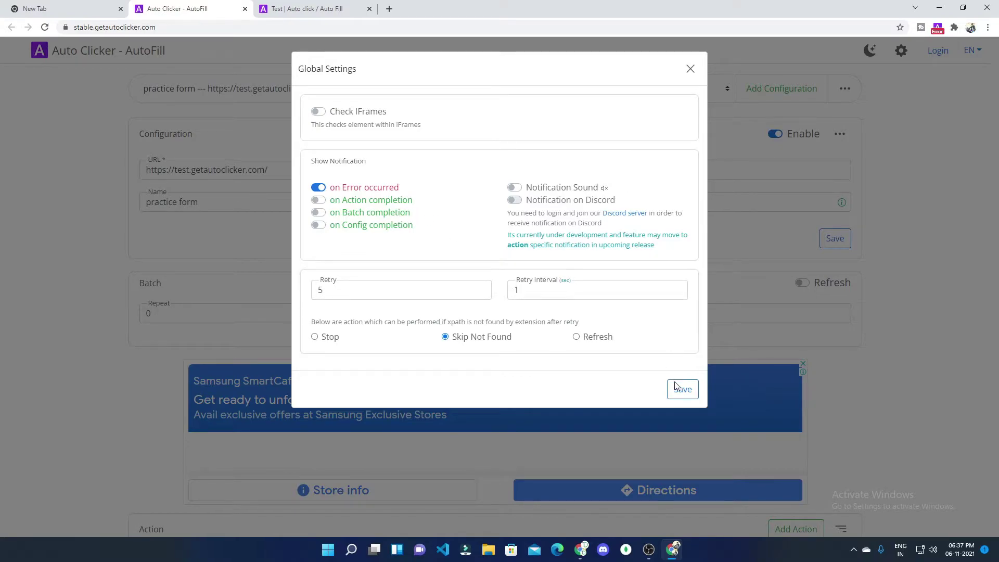
left_click(320, 200)
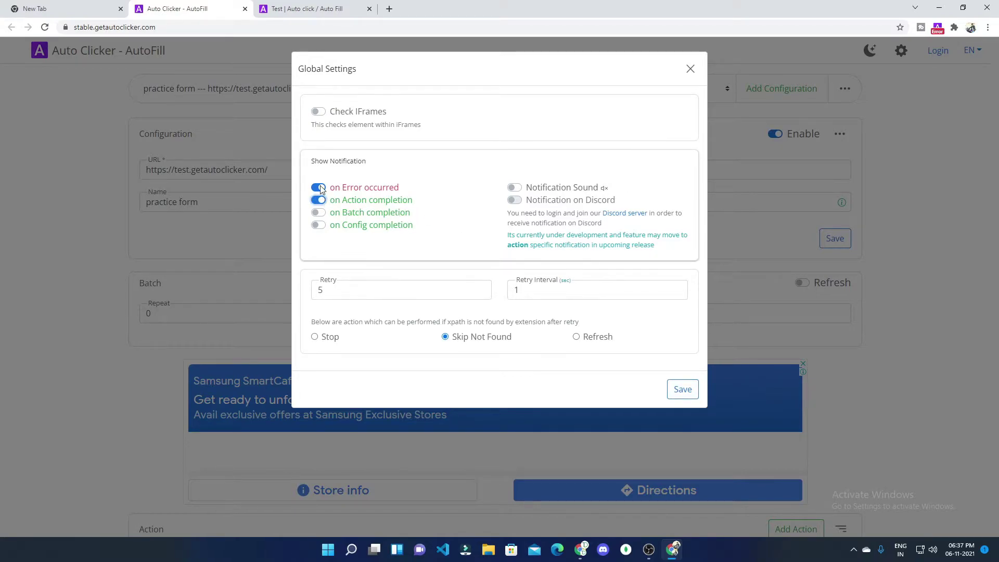
left_click(319, 188)
left_click(676, 391)
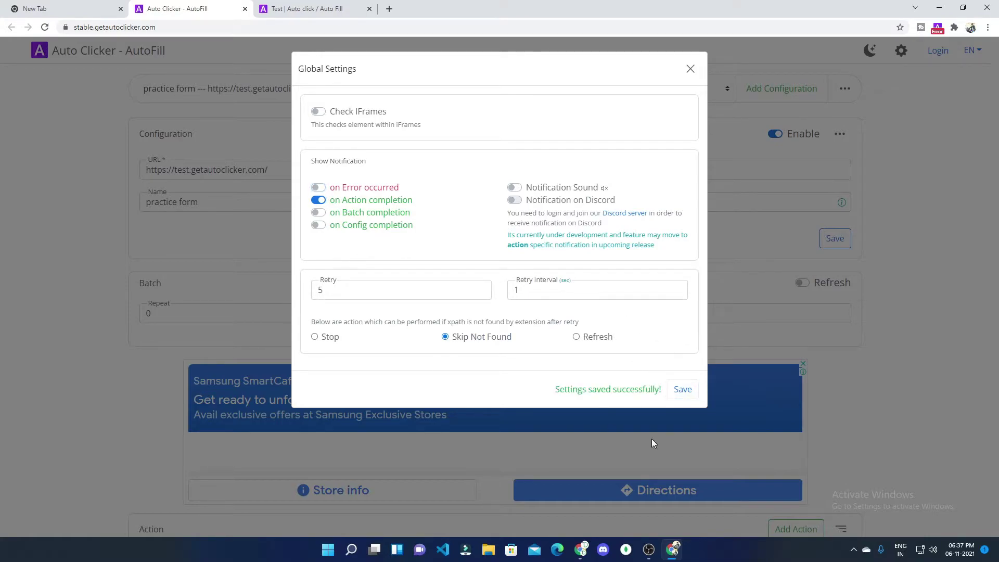
left_click(690, 69)
scroll(241, 382, "down", 3)
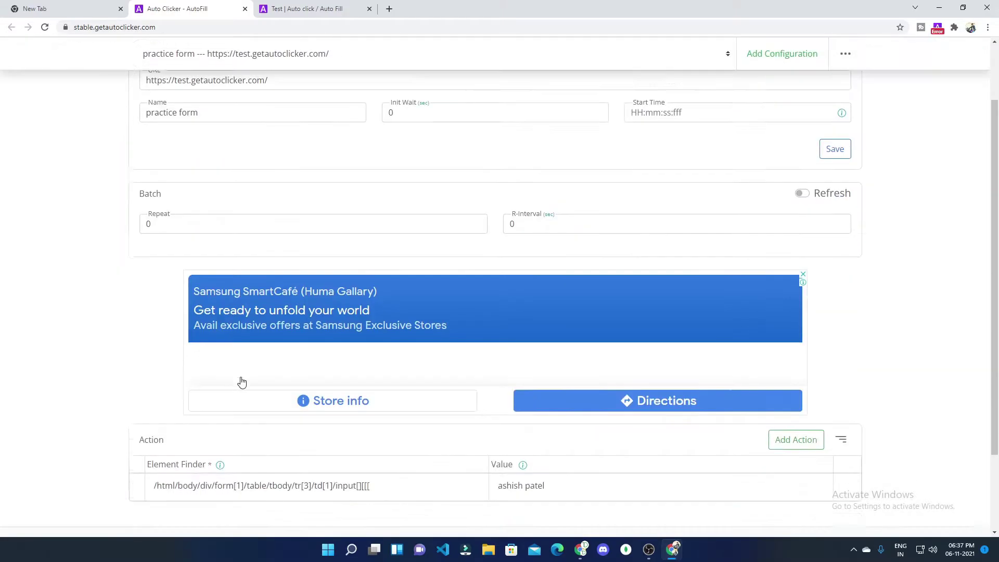
Step: Remove the stray brackets so the Element Finder path ends in td[1]/input, and save
left_click(422, 384)
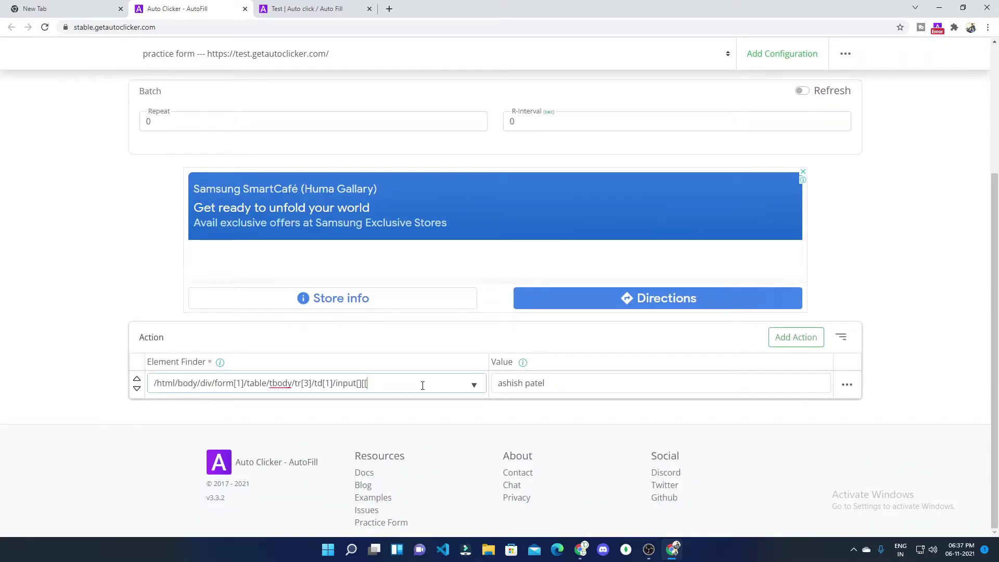
key("BackSpace")
key("BackSpace")
key("BackSpace")
key("BackSpace")
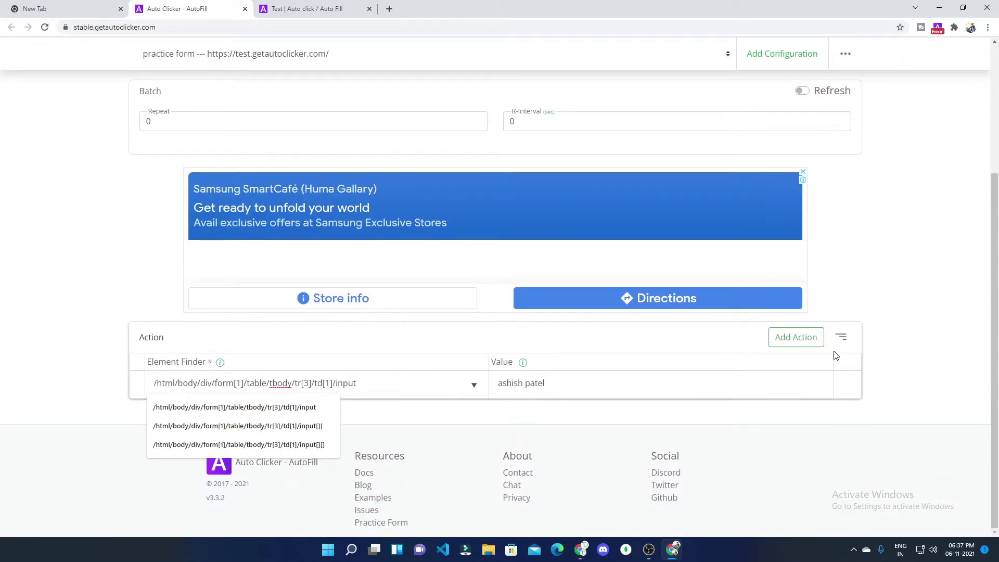
left_click(760, 387)
left_click(846, 415)
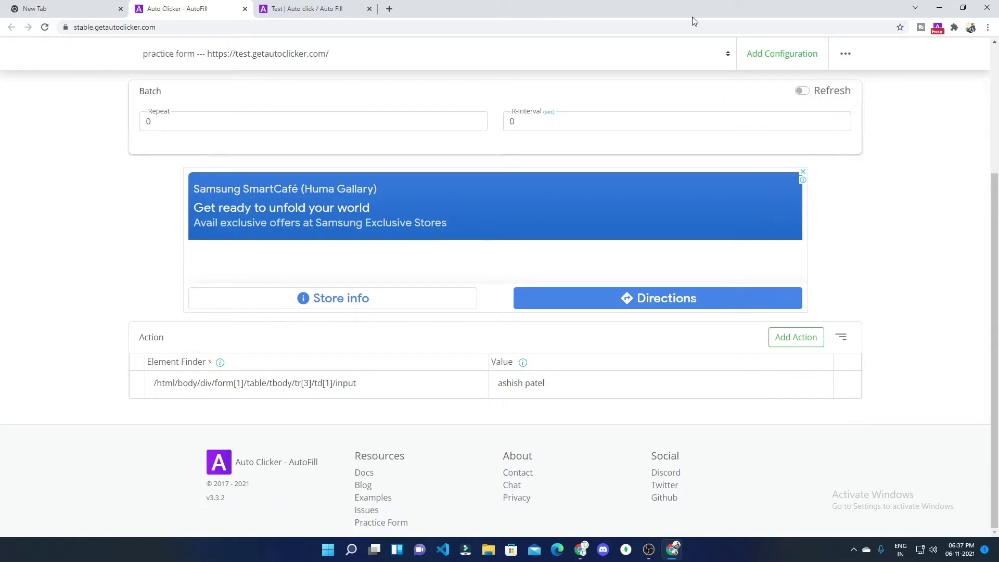
Step: Reload the practice form to rerun the fill and dismiss the Action Completed notification
left_click(336, 9)
left_click(44, 27)
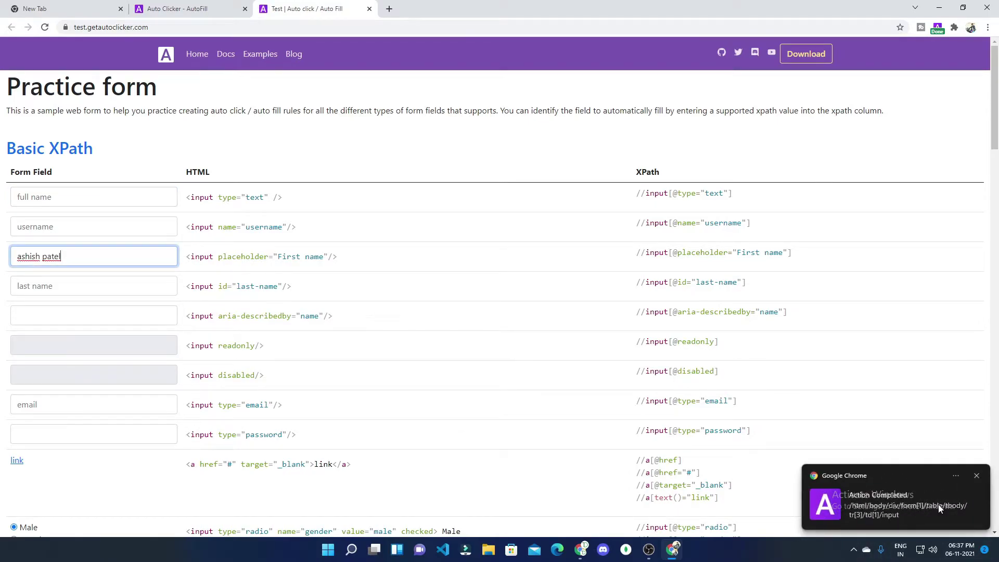
left_click(978, 477)
left_click(173, 6)
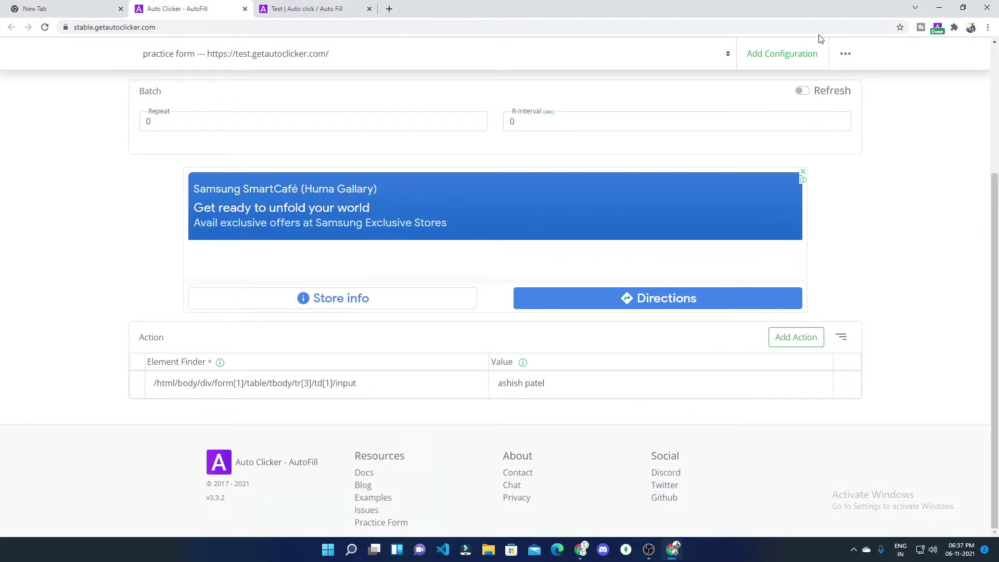
scroll(859, 67, "up", 4)
Step: Turn on the 'on Config completion' notification in Global Settings and save
left_click(902, 50)
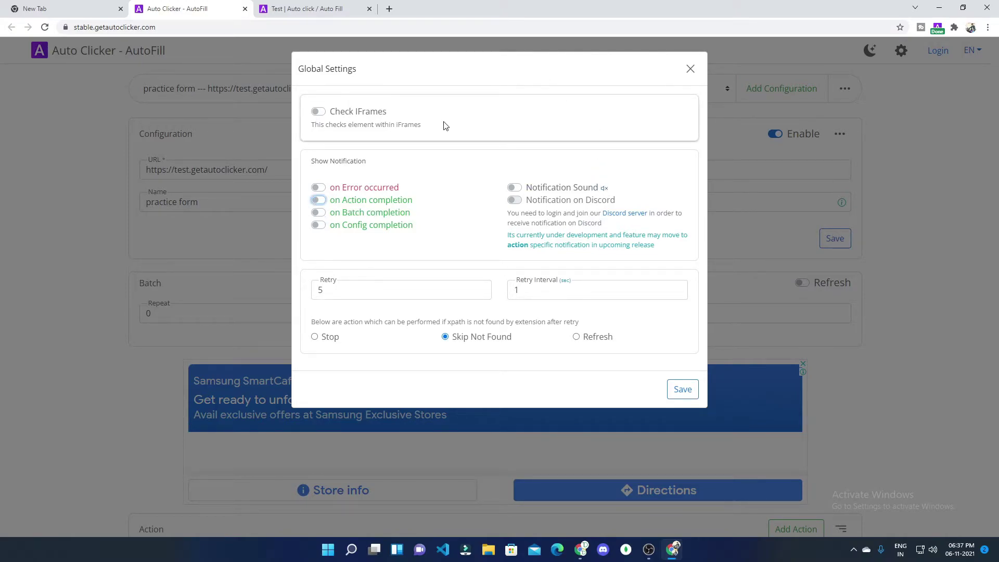
left_click(320, 226)
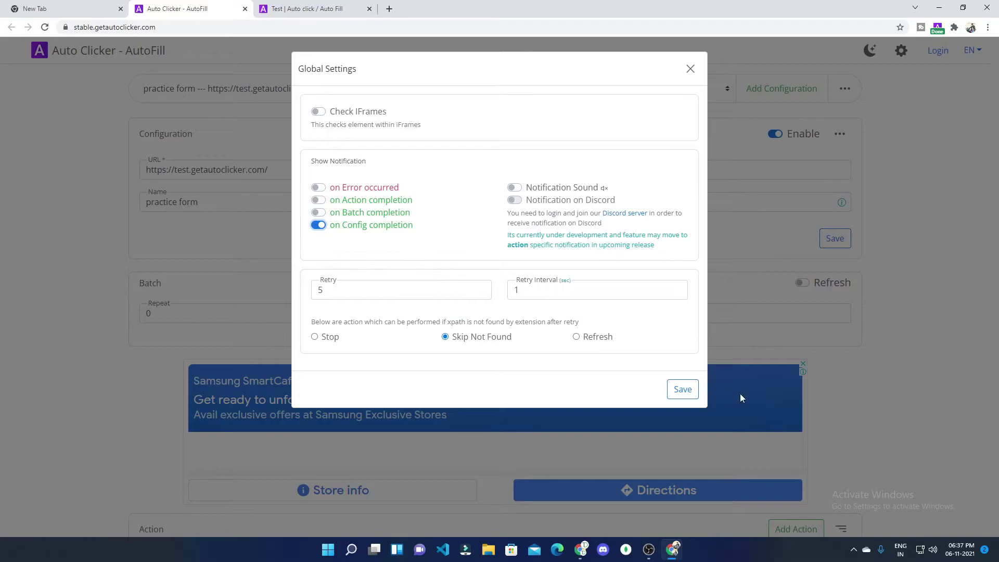
left_click(692, 396)
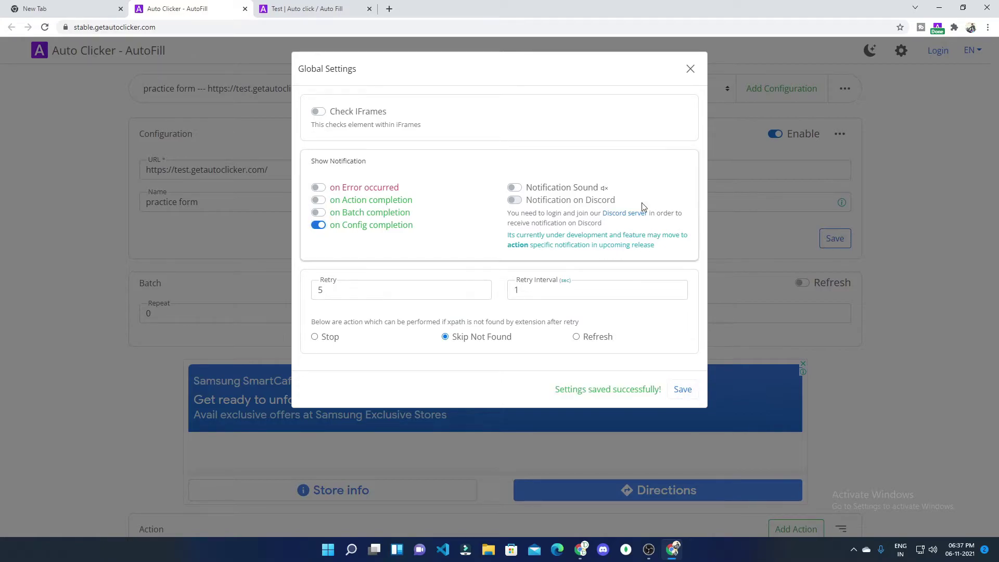
left_click(694, 71)
scroll(167, 245, "down", 4)
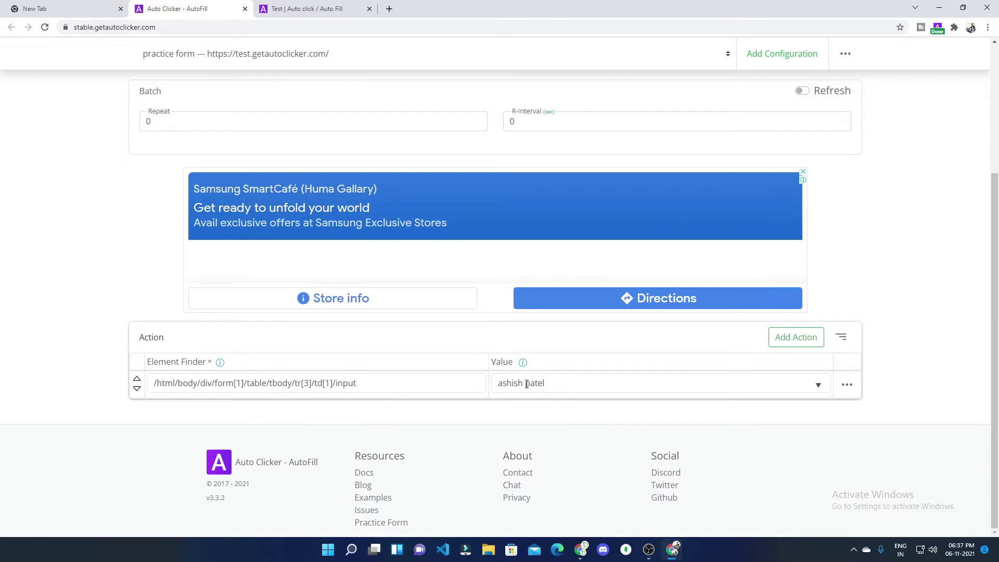
scroll(448, 359, "up", 4)
Step: Inspect the practice form's last name input in DevTools and copy its full XPath
left_click(294, 15)
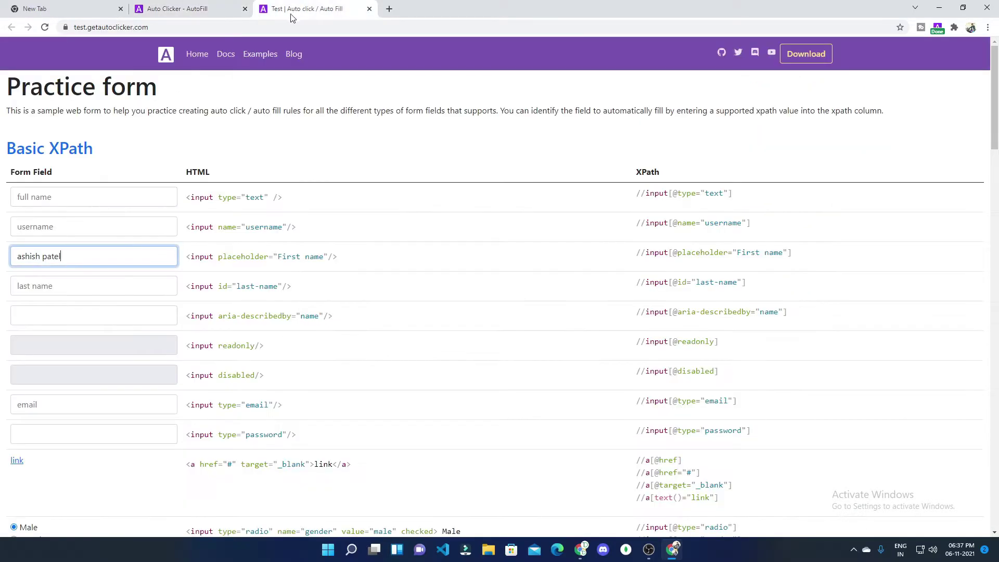
left_click(93, 290)
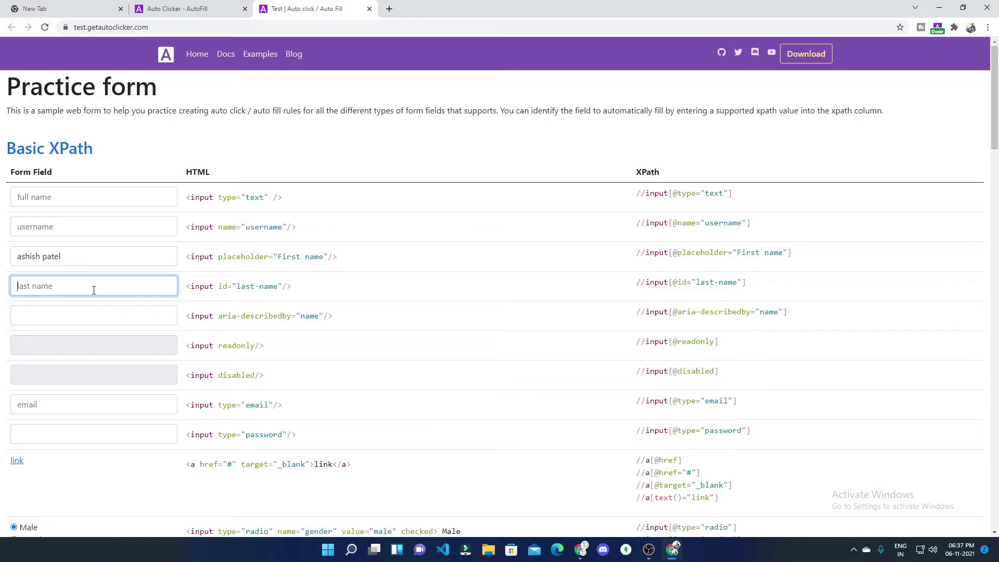
right_click(94, 290)
left_click(158, 457)
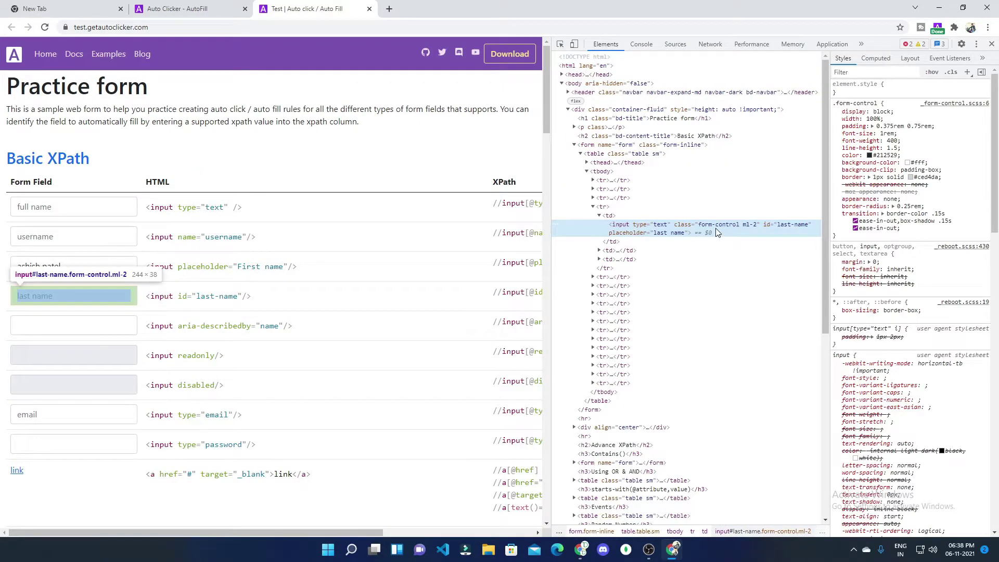
right_click(716, 230)
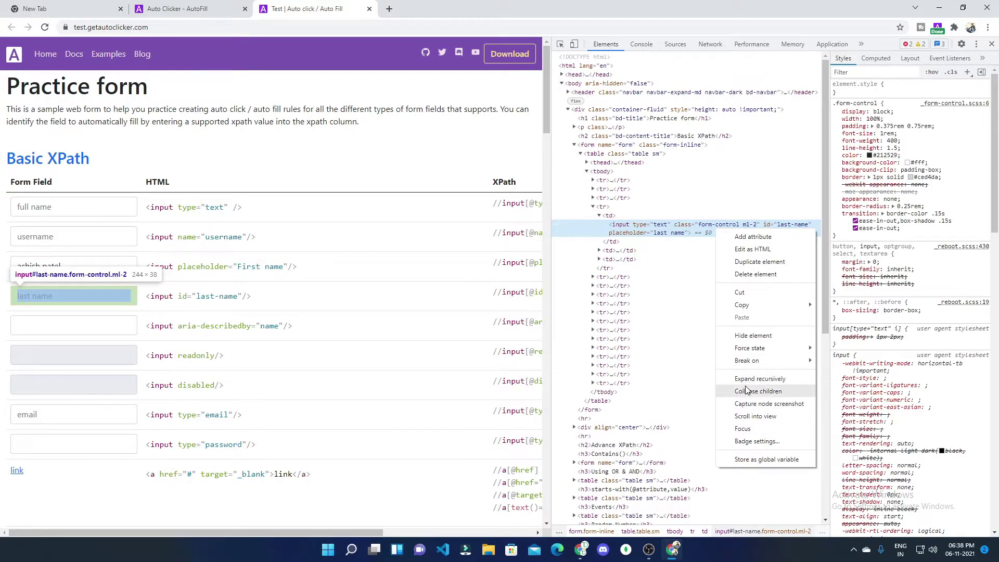
mouse_move(759, 315)
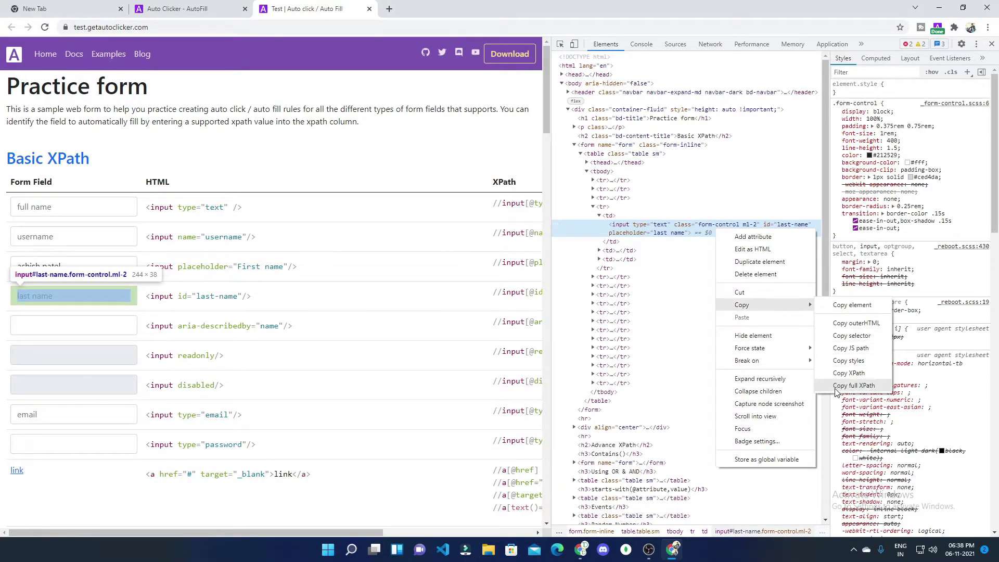
left_click(846, 374)
left_click(177, 9)
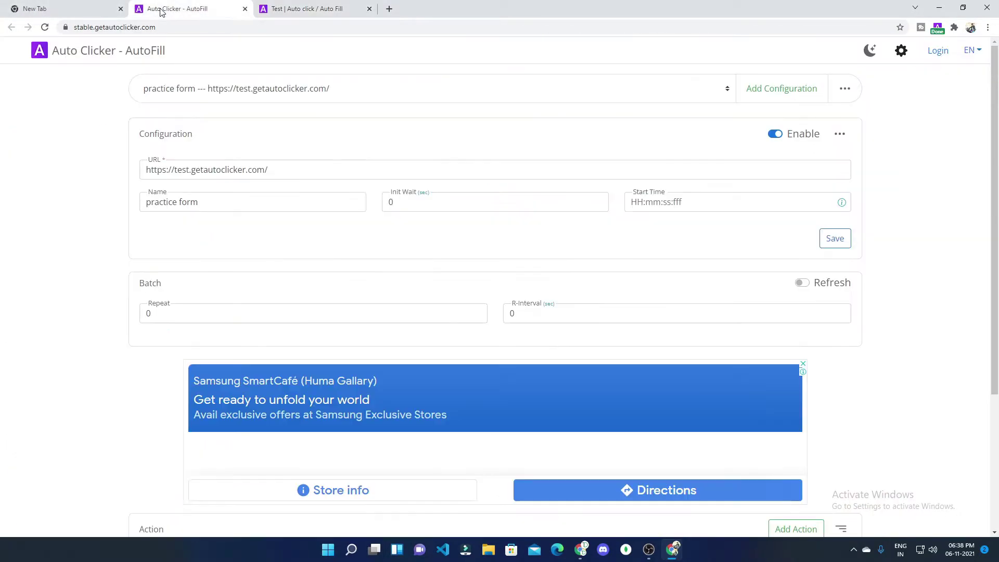
scroll(219, 423, "down", 4)
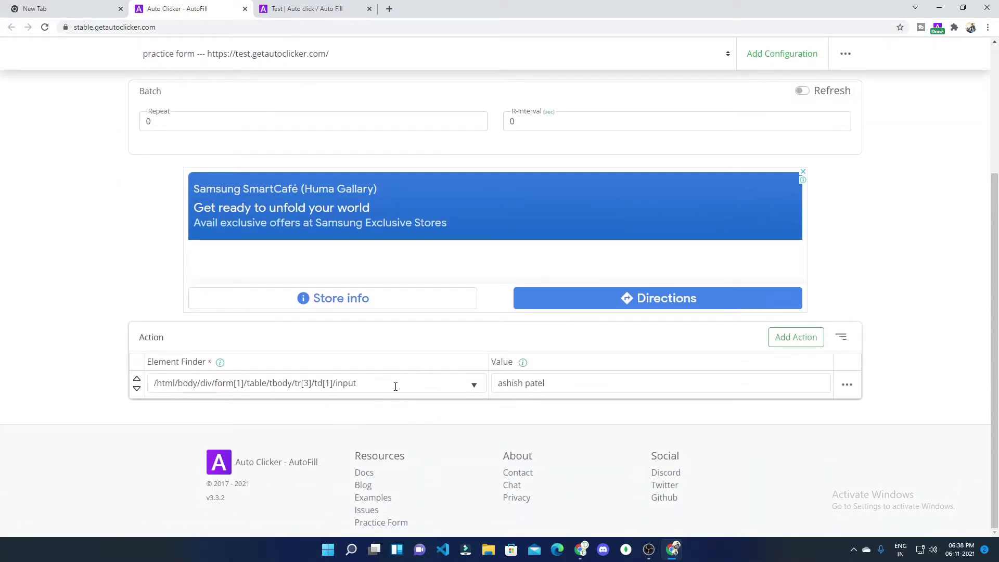
left_click(796, 338)
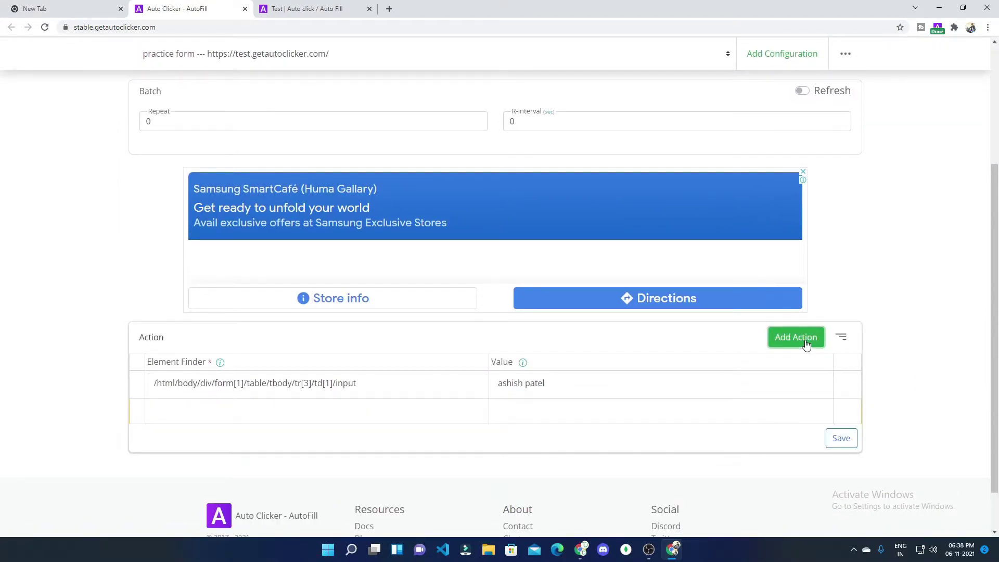
left_click(368, 413)
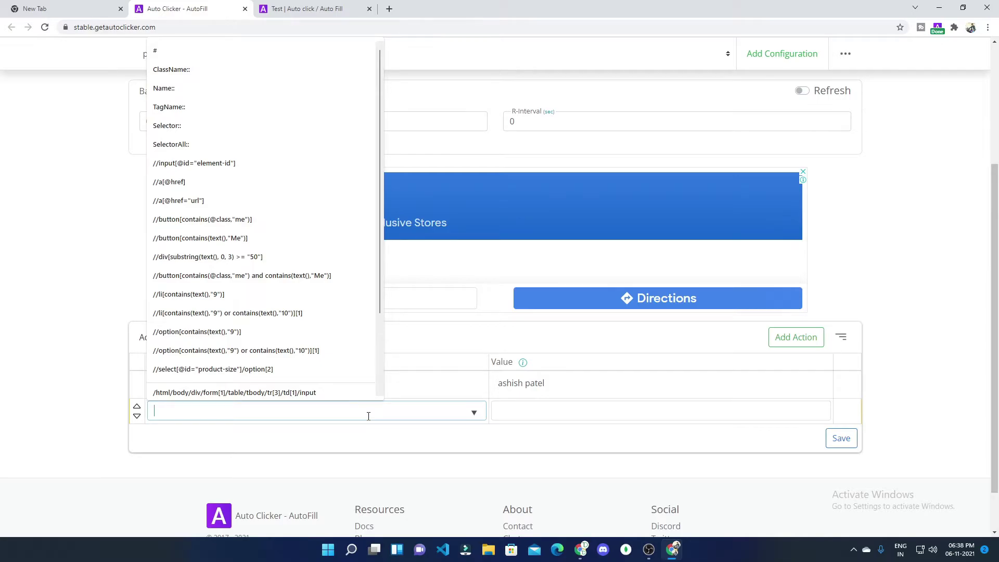
key("ctrl+v")
left_click(567, 417)
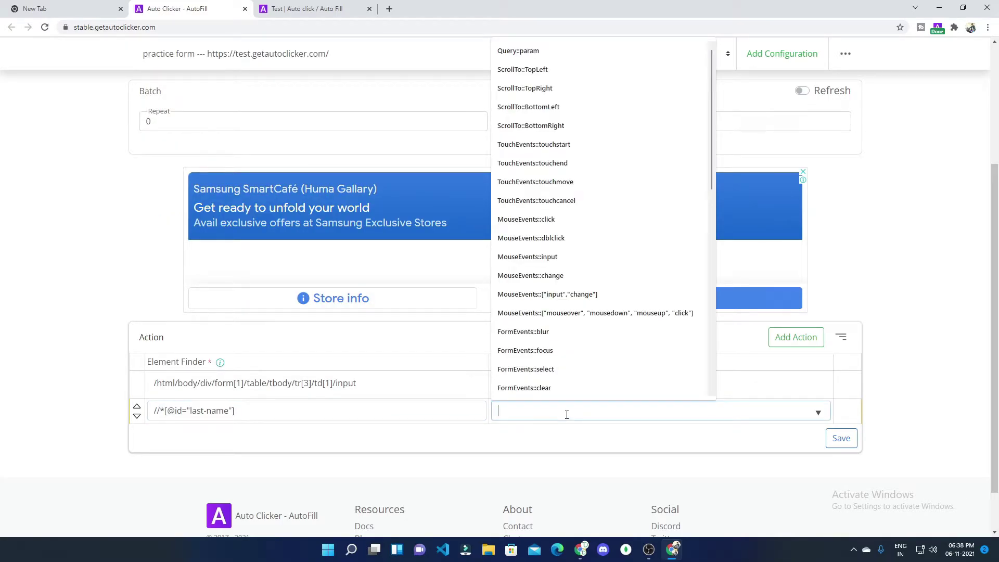
type("choudhary")
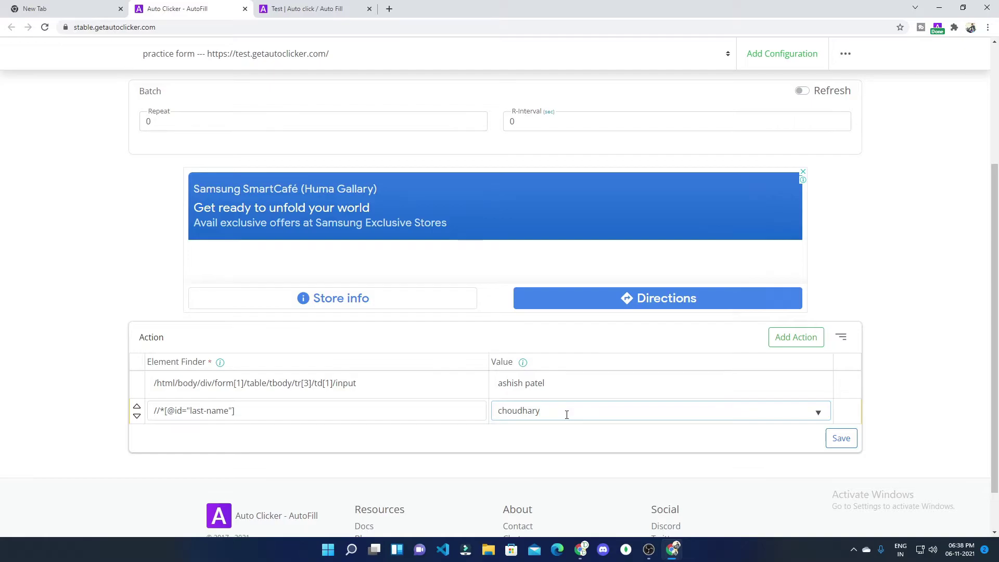
left_click(841, 439)
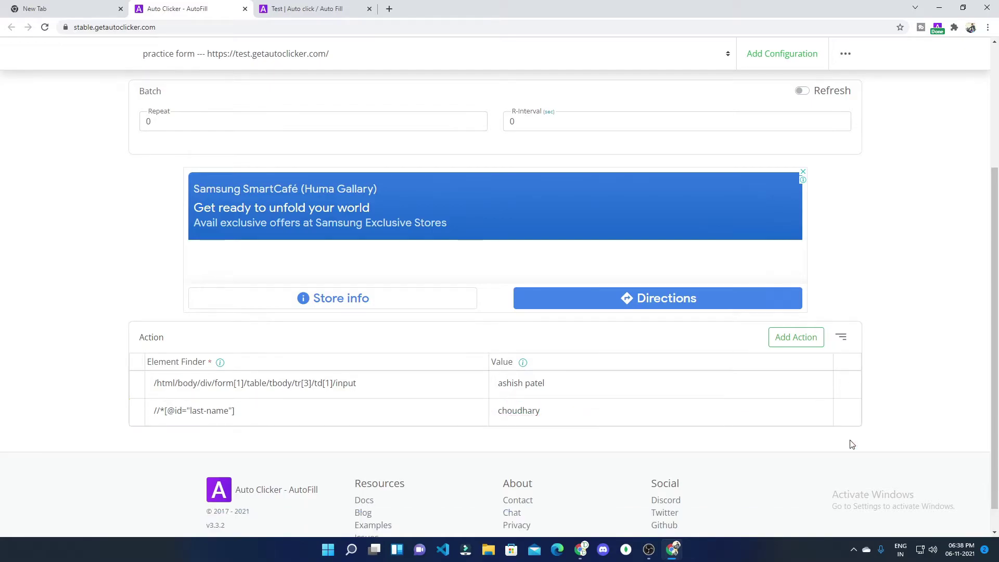
left_click(334, 9)
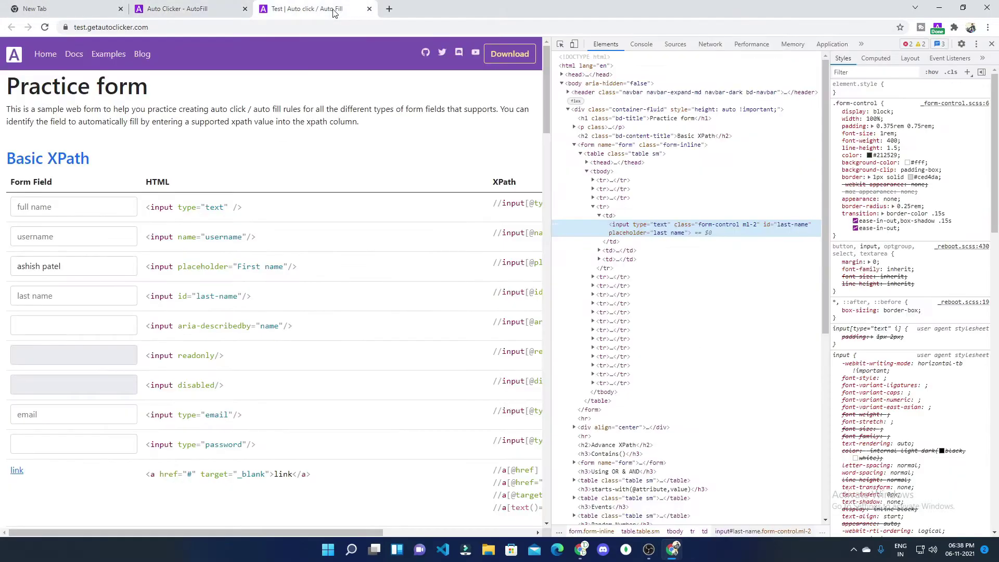
Step: Rerun the config on a reloaded practice form so both name fields fill, then dismiss Config Completed
left_click(44, 27)
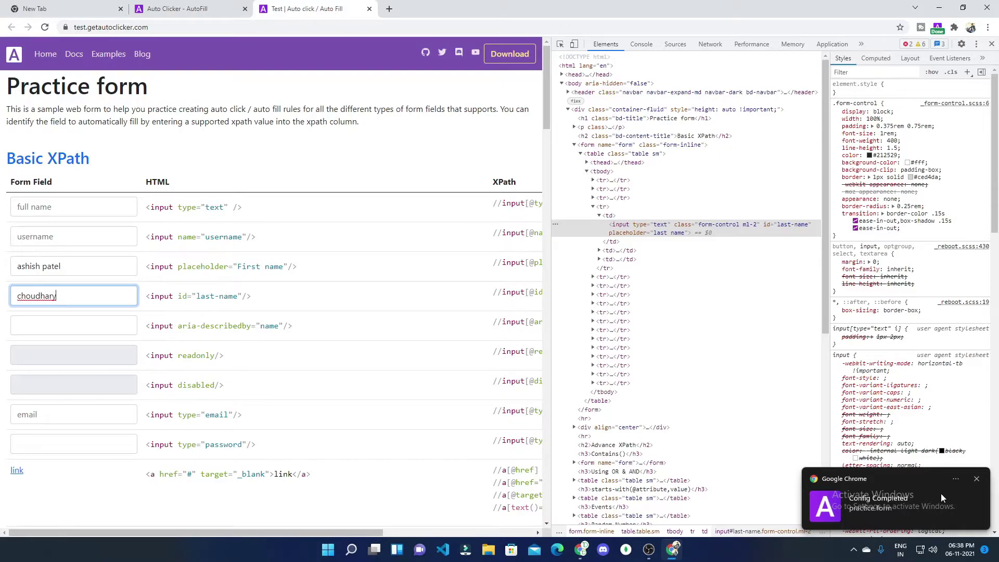
left_click(977, 480)
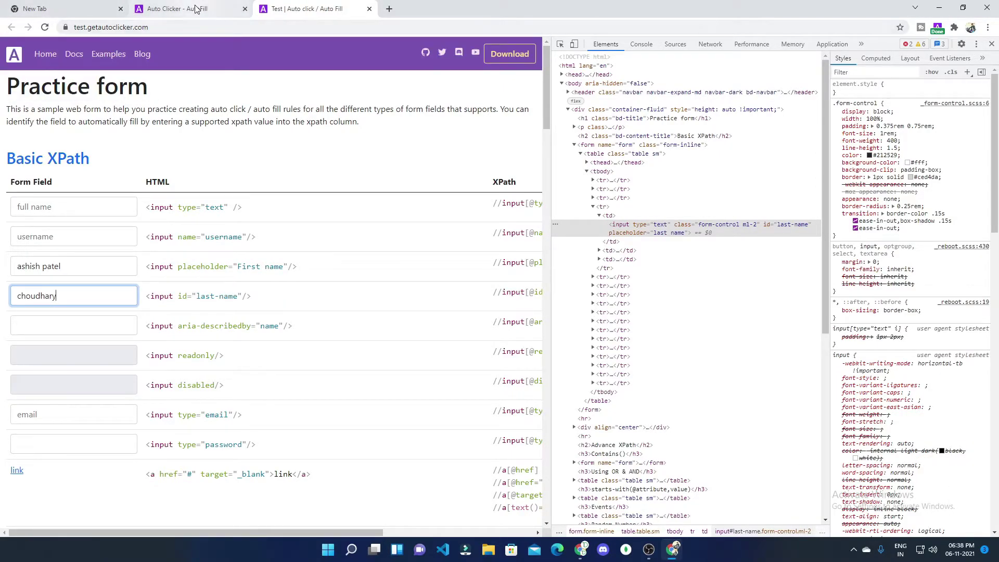
left_click(195, 11)
scroll(699, 228, "up", 5)
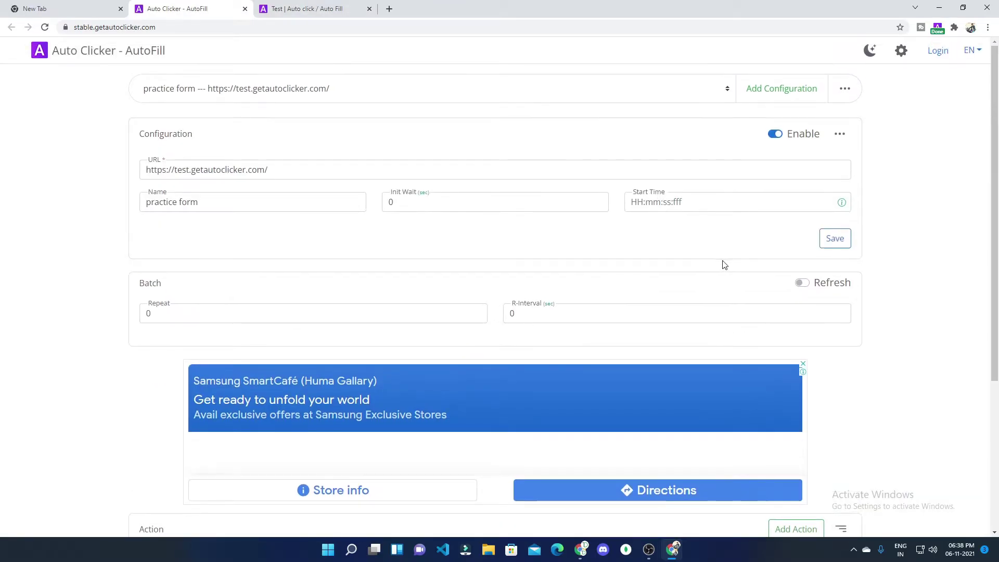
Step: In Global Settings, keep Config completion notifications on, enable Error occurred notifications, and save
left_click(901, 51)
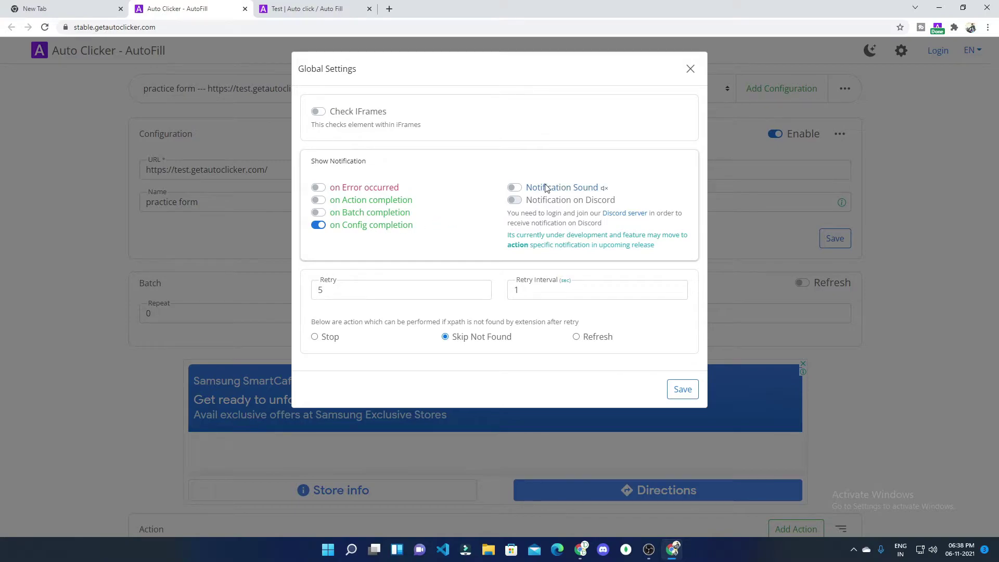
left_click(517, 189)
left_click(517, 190)
left_click(319, 227)
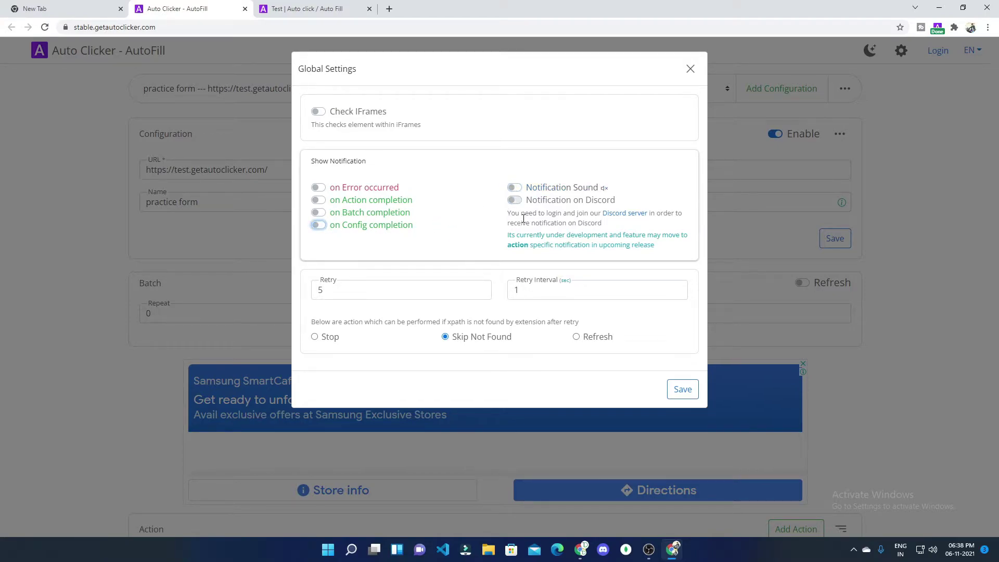
left_click(320, 227)
left_click(321, 202)
left_click(321, 203)
left_click(688, 389)
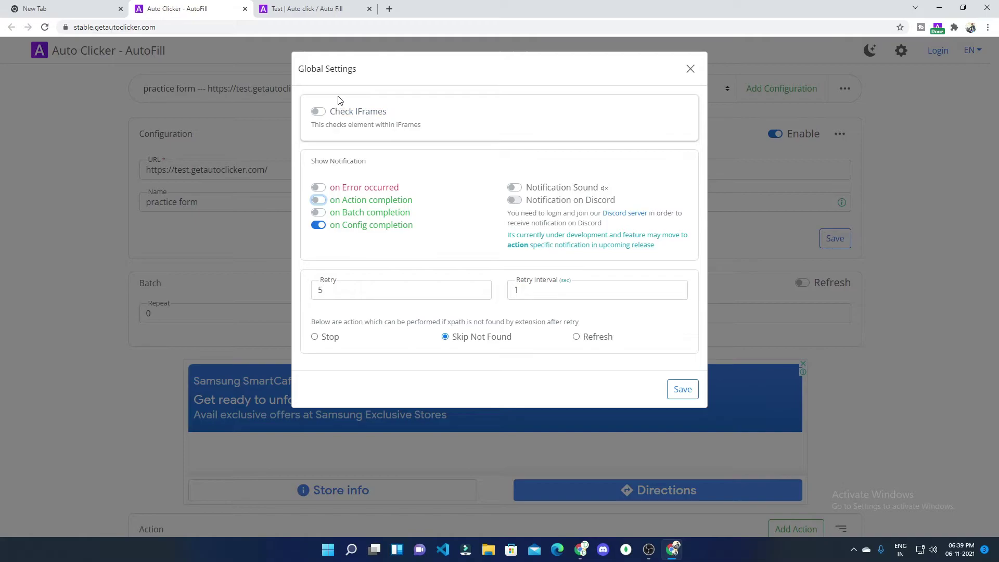
left_click(320, 188)
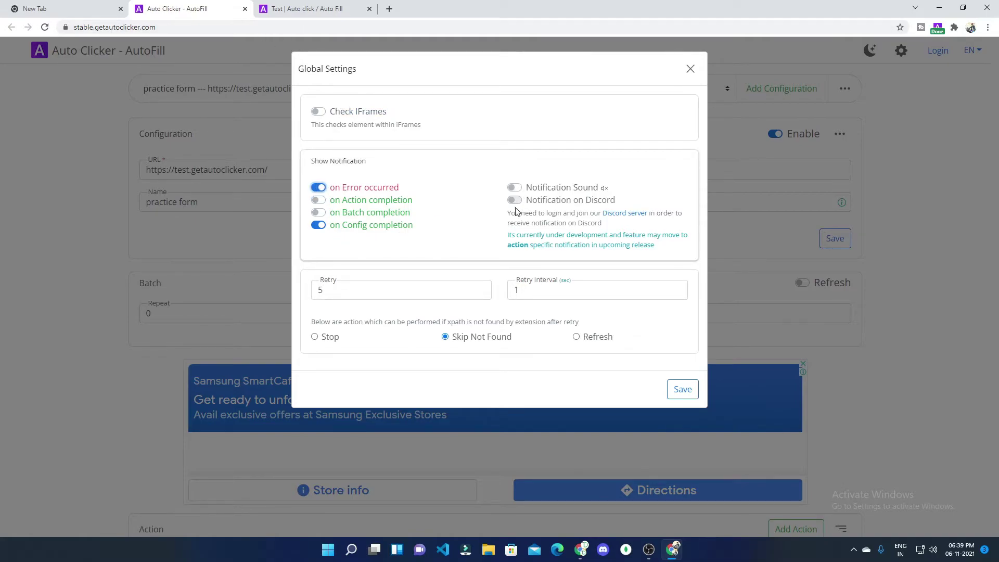
left_click(686, 394)
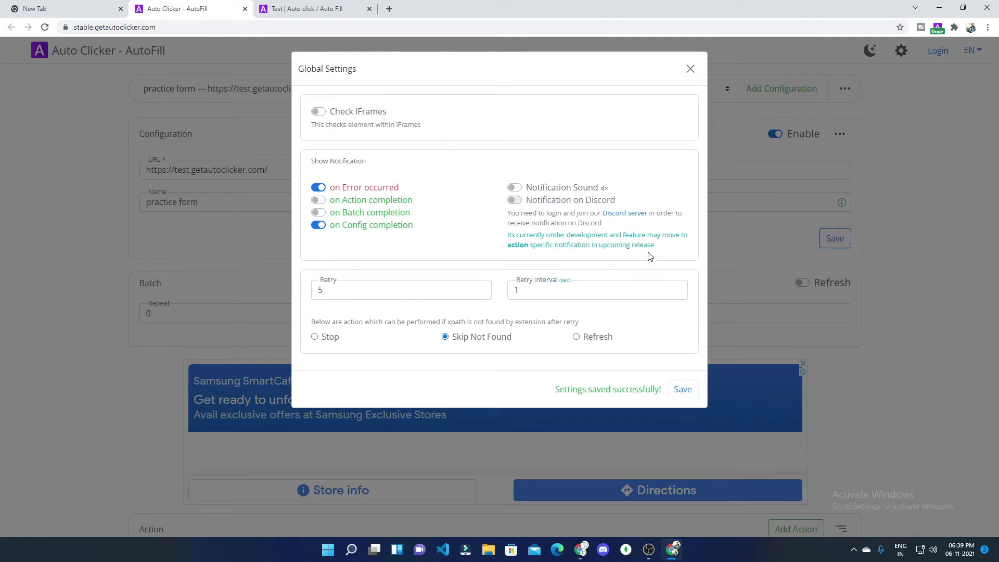
Step: Log in with a Discord account and authorize Auto Clicker AutoFill to access it
left_click(691, 69)
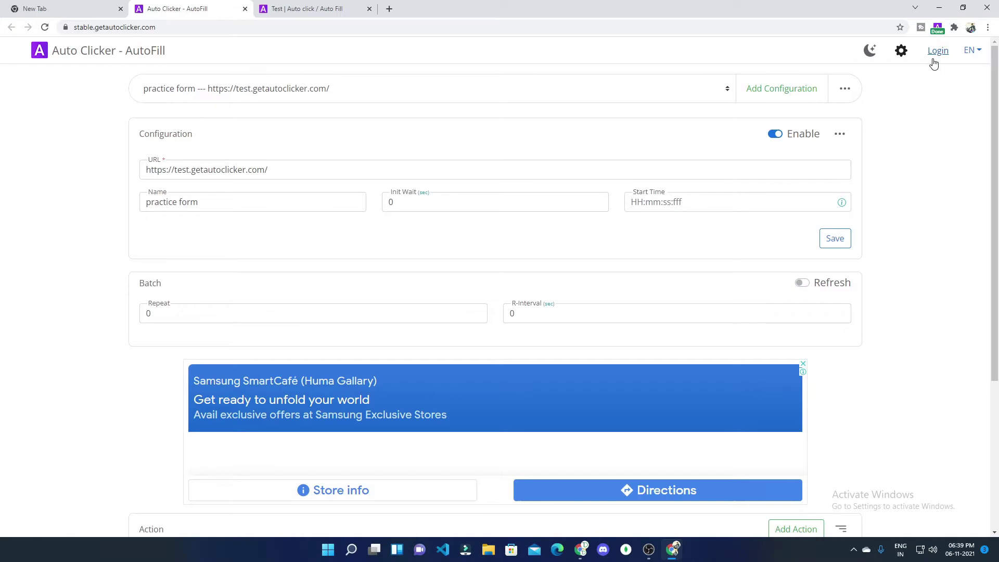
left_click(934, 60)
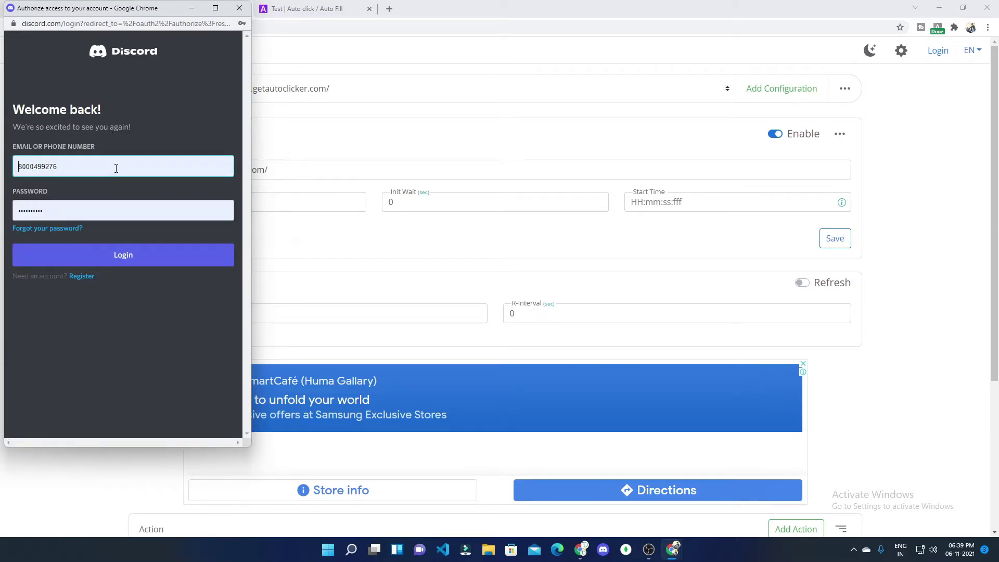
left_click(163, 253)
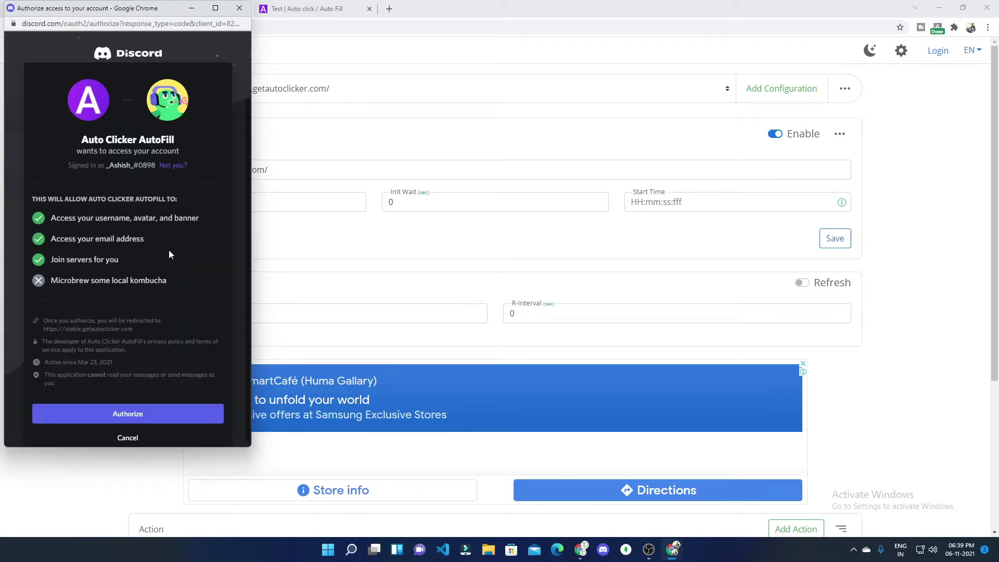
left_click(203, 415)
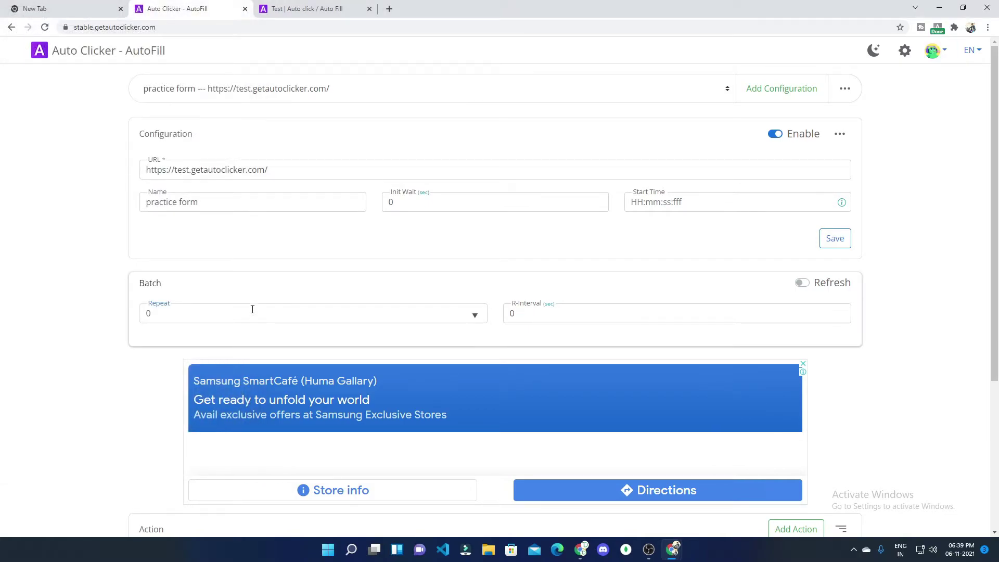
scroll(239, 301, "down", 4)
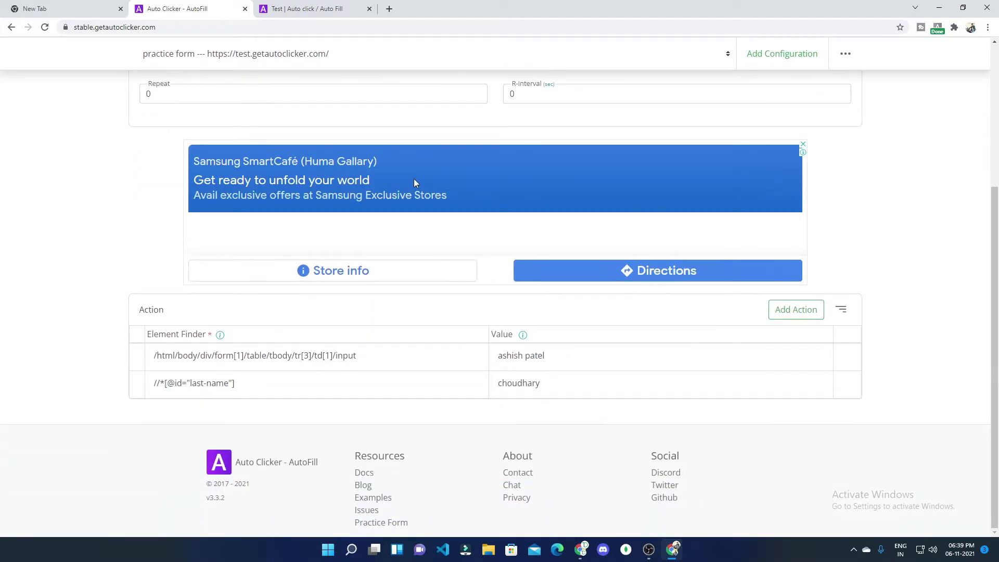
scroll(415, 185, "up", 4)
left_click(293, 12)
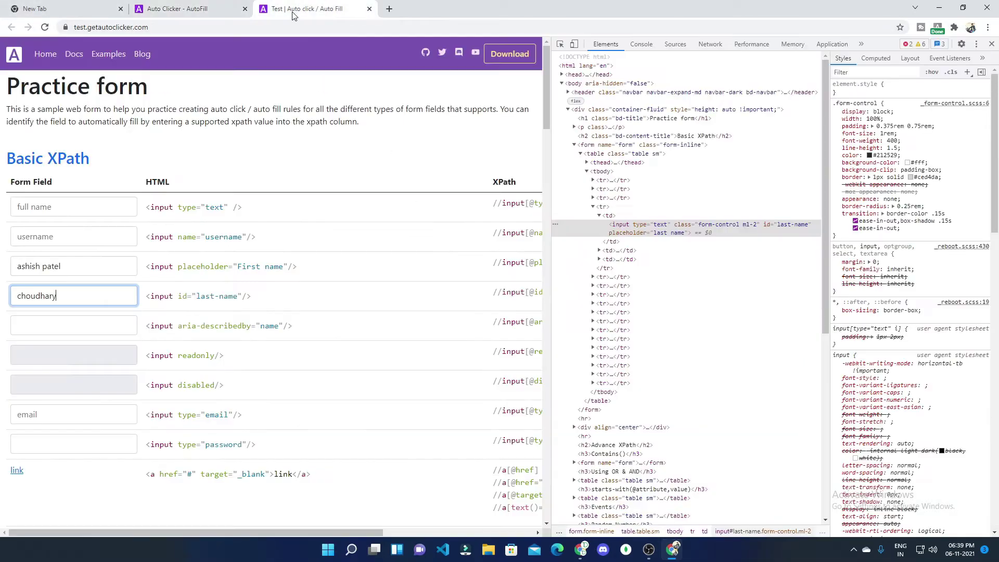
Step: Reload the practice form so the config refills both name fields, then return to the configuration
left_click(46, 27)
left_click(206, 10)
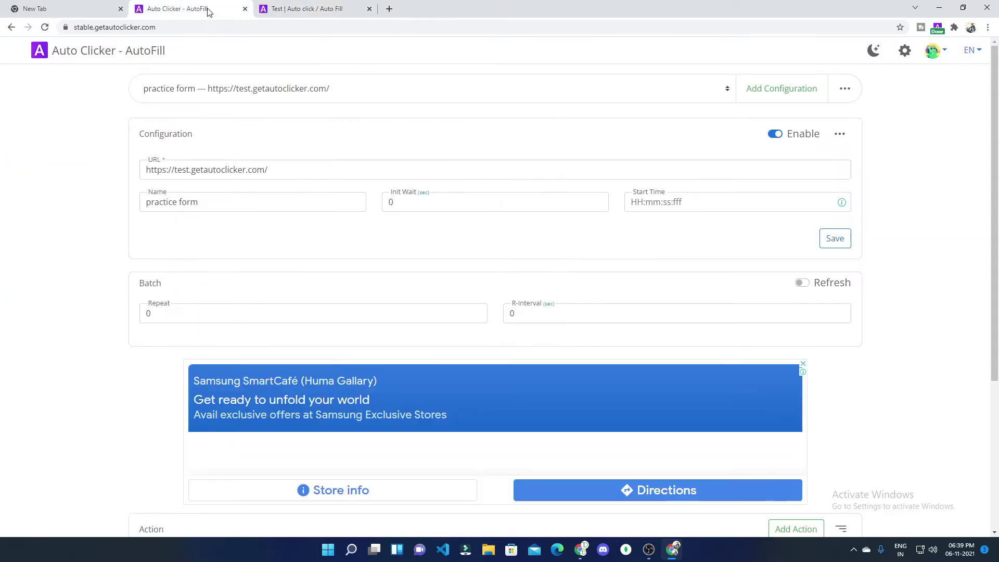
Step: Turn on Notification on Discord in Global Settings and save it
left_click(904, 57)
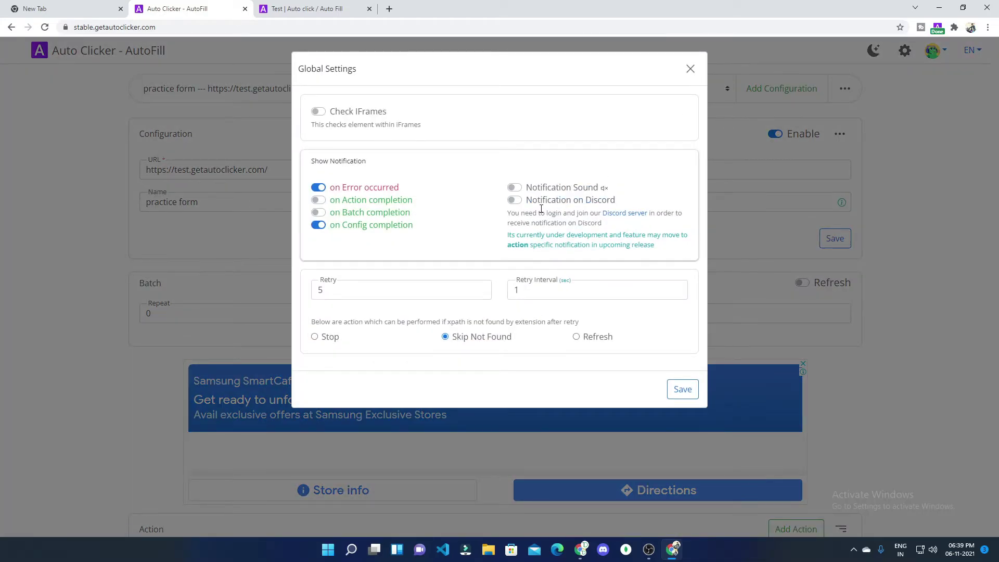
left_click(514, 201)
left_click(679, 390)
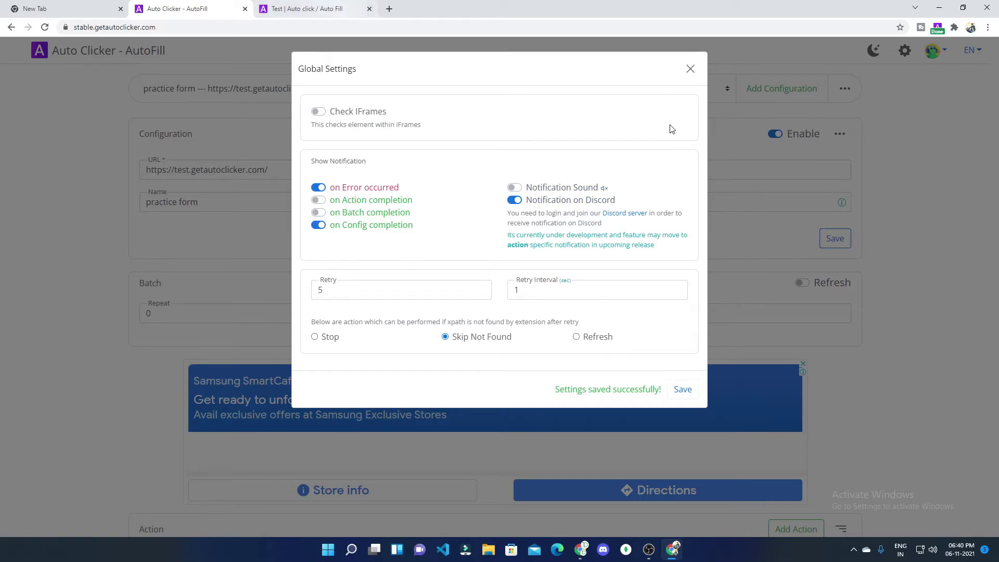
left_click(690, 70)
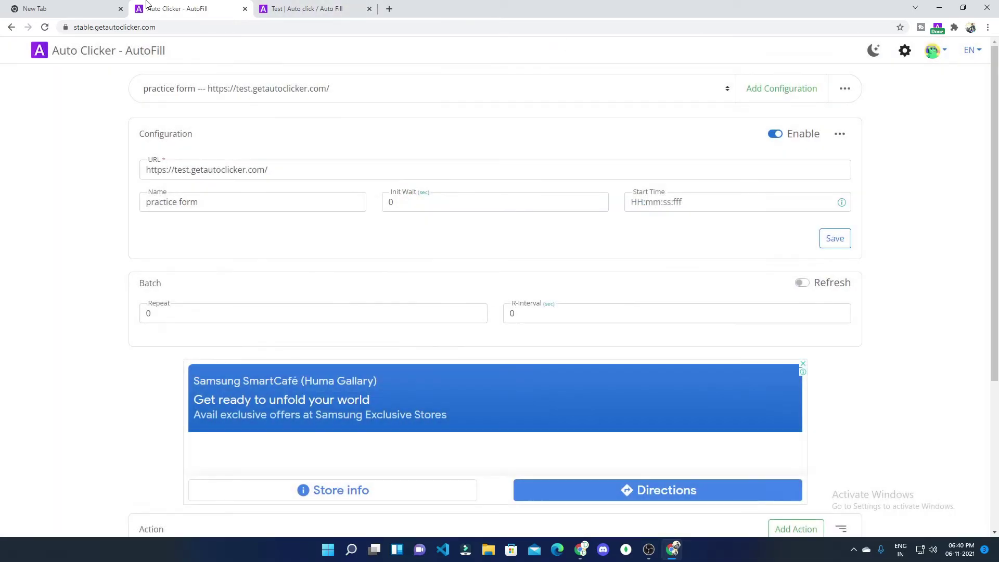
Step: Rerun the config on the reloaded practice form, triggering the Discord 'Configuration Finished' message
left_click(306, 11)
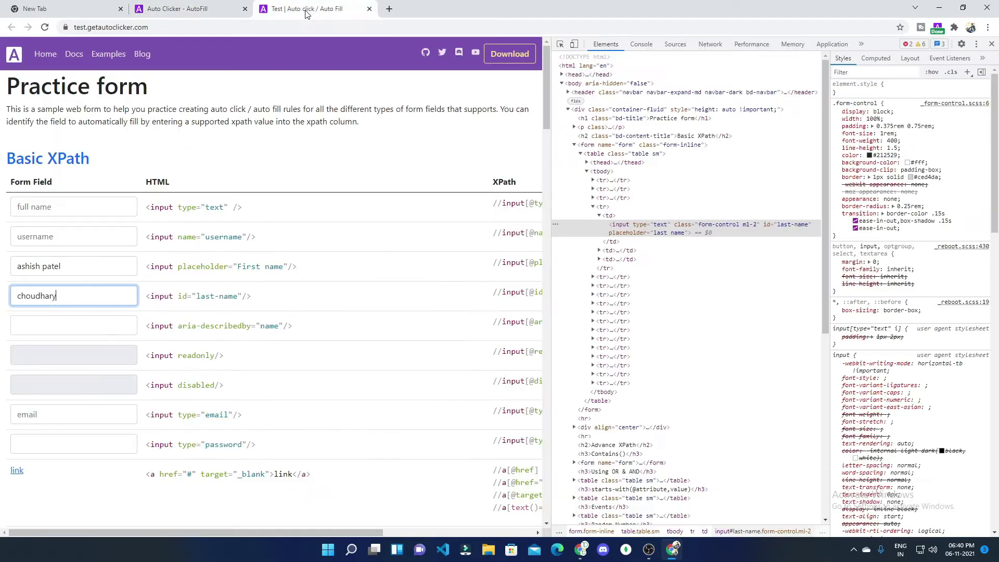
left_click(44, 28)
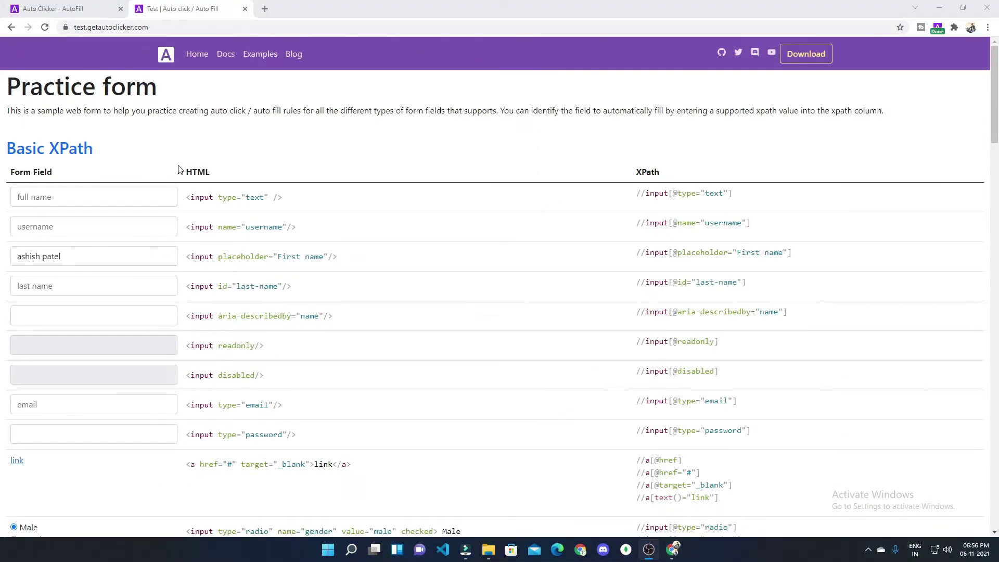
left_click(45, 30)
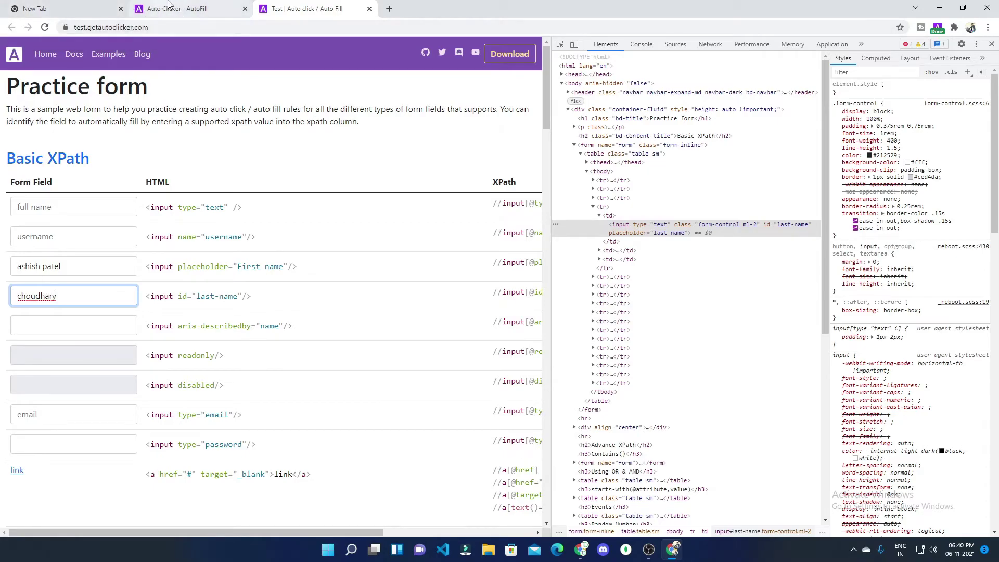
left_click(183, 5)
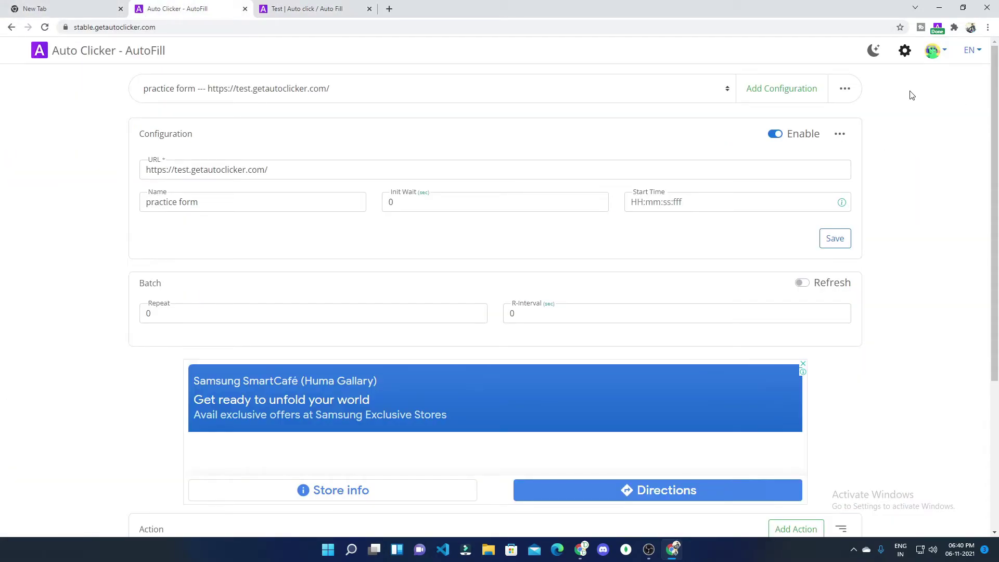
Step: Switch off 'on Error occurred' notifications in Global Settings, save, and close the dialog
left_click(906, 48)
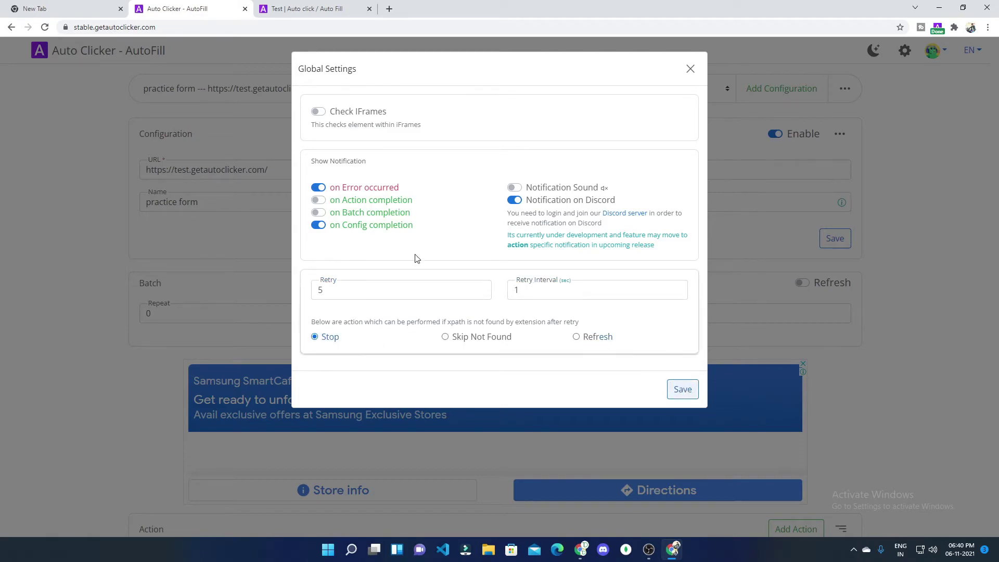
left_click(319, 188)
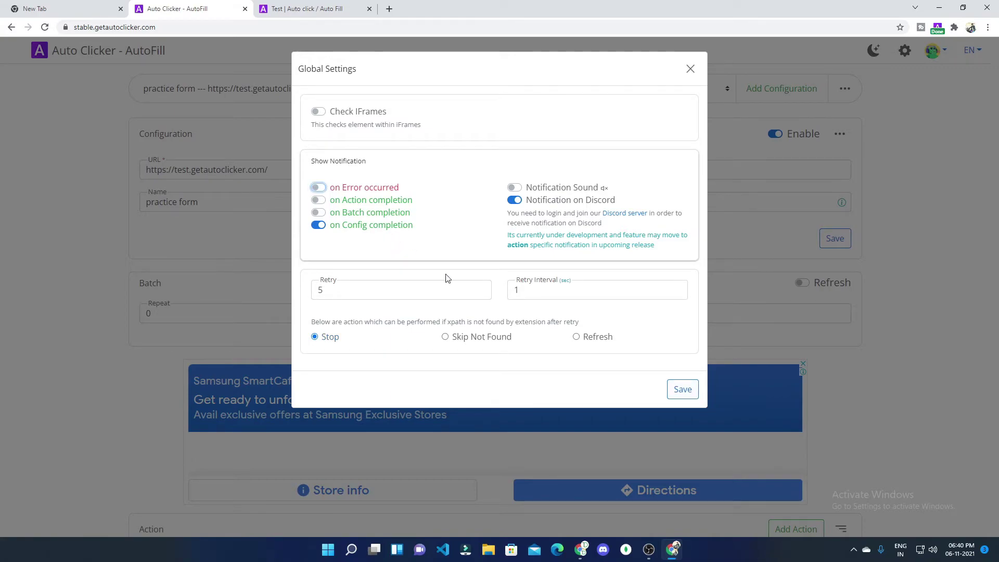
left_click(681, 391)
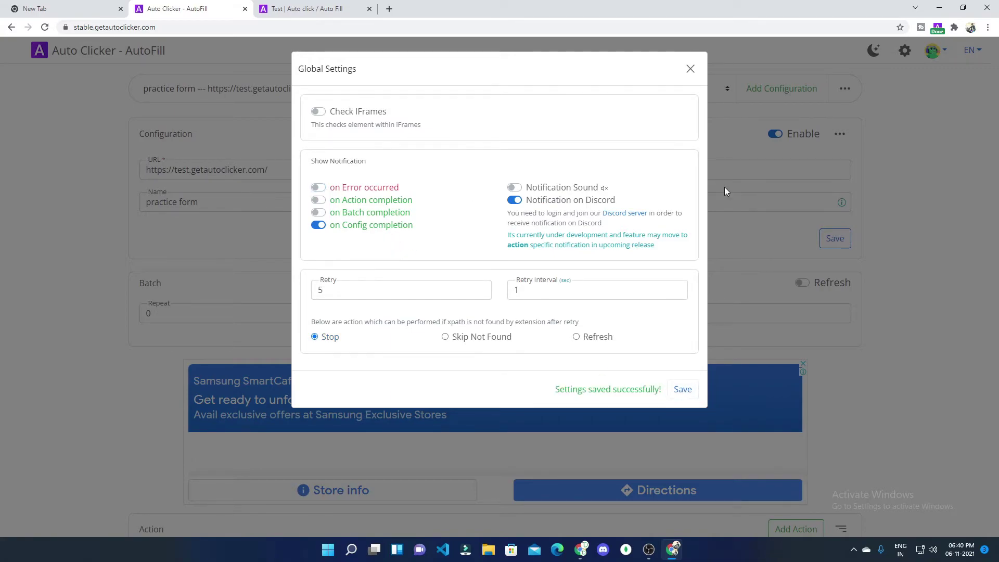
left_click(691, 68)
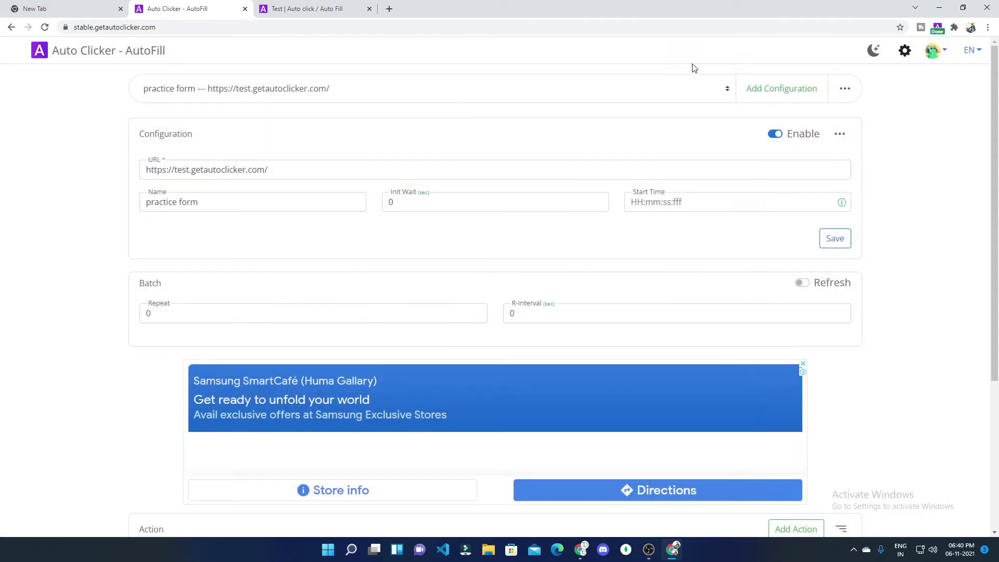
scroll(250, 153, "down", 4)
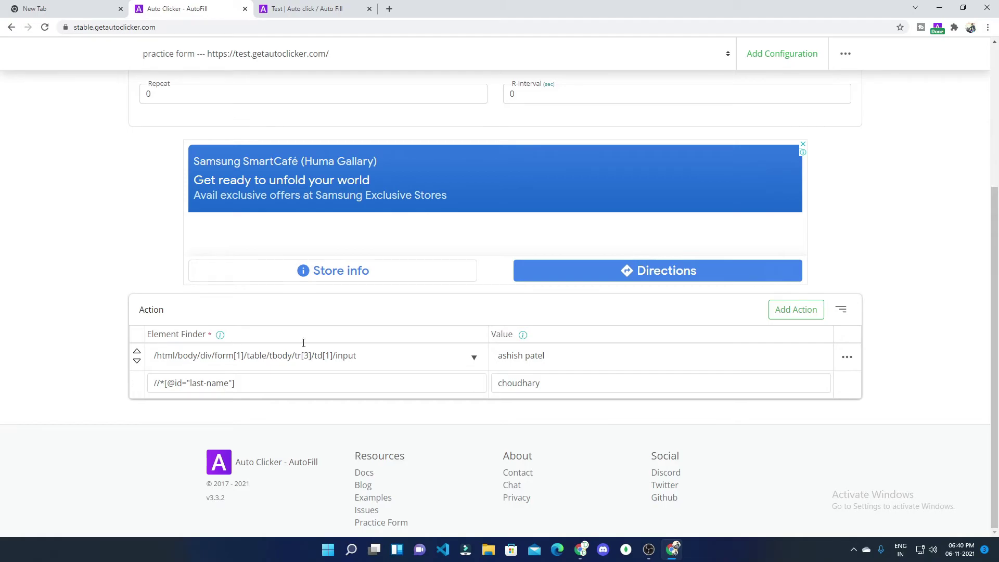
scroll(313, 383, "up", 4)
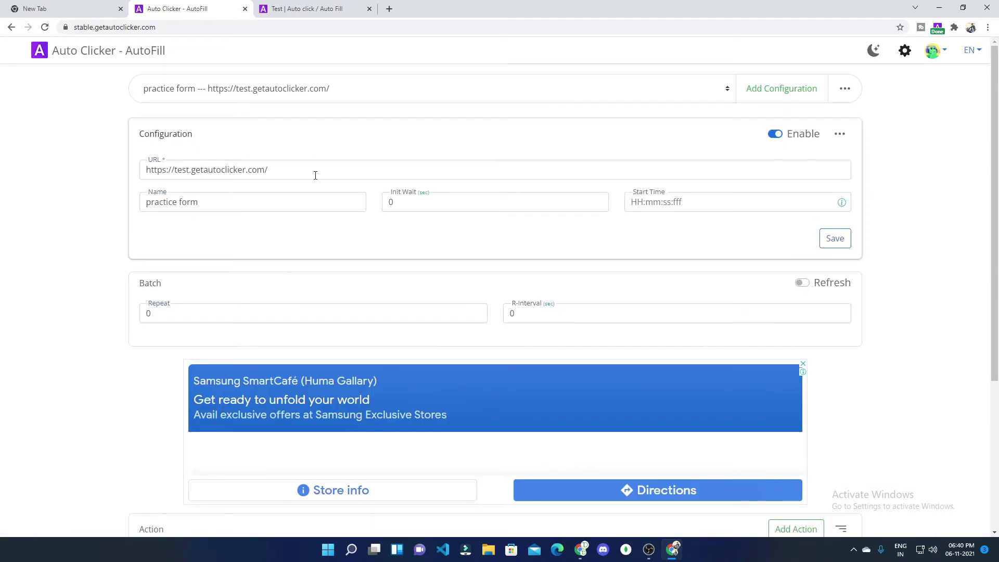
scroll(330, 254, "down", 4)
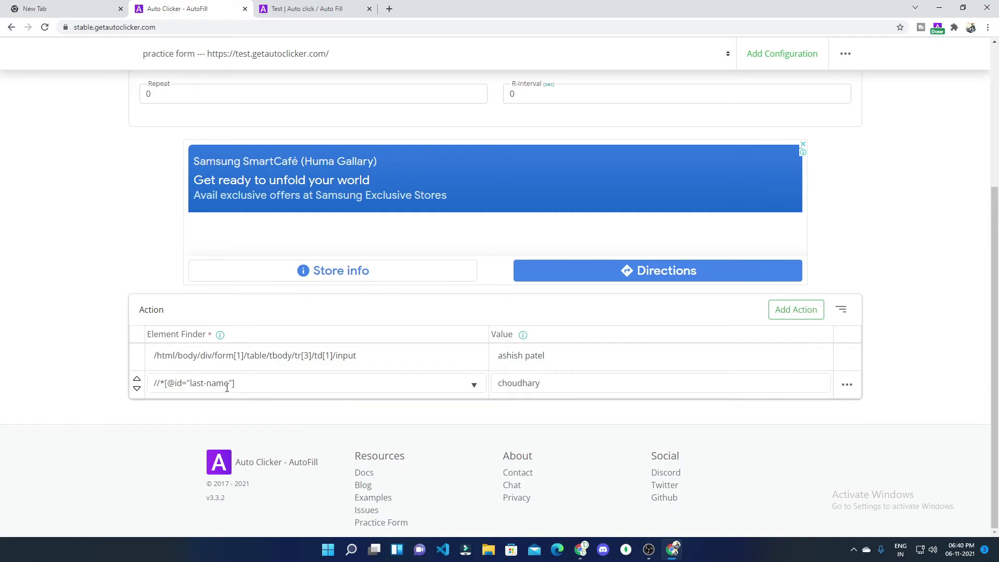
left_click(229, 384)
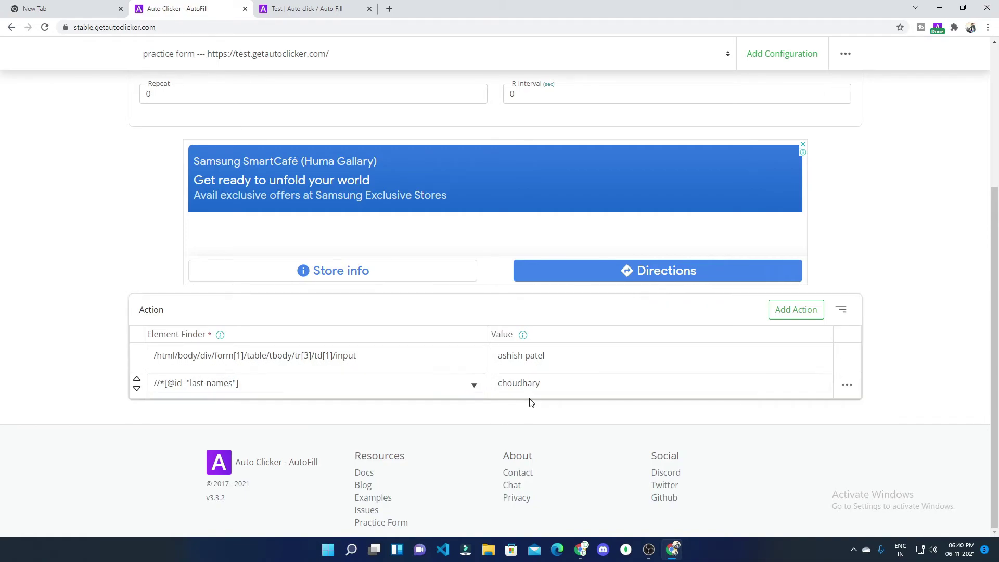
left_click(802, 379)
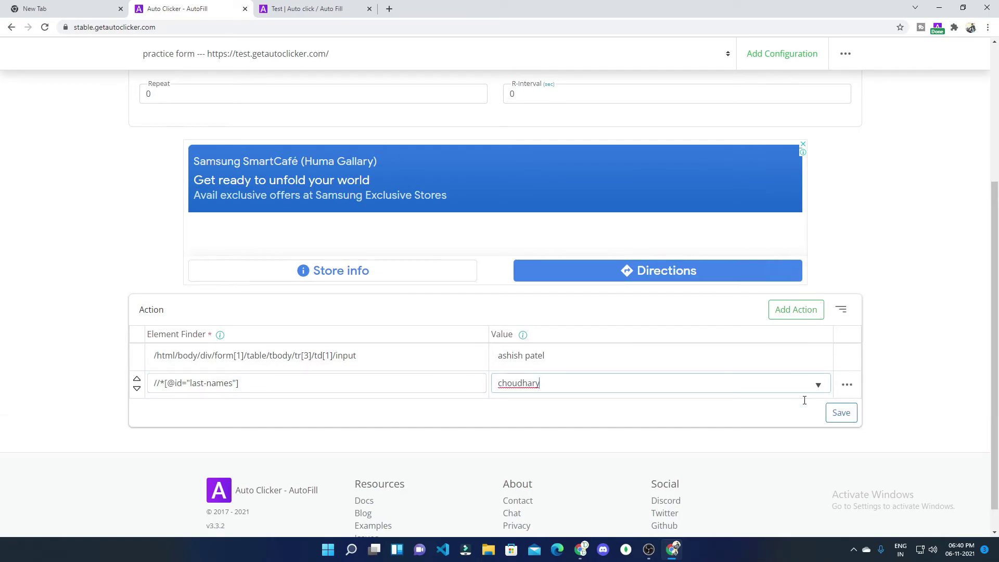
left_click(842, 415)
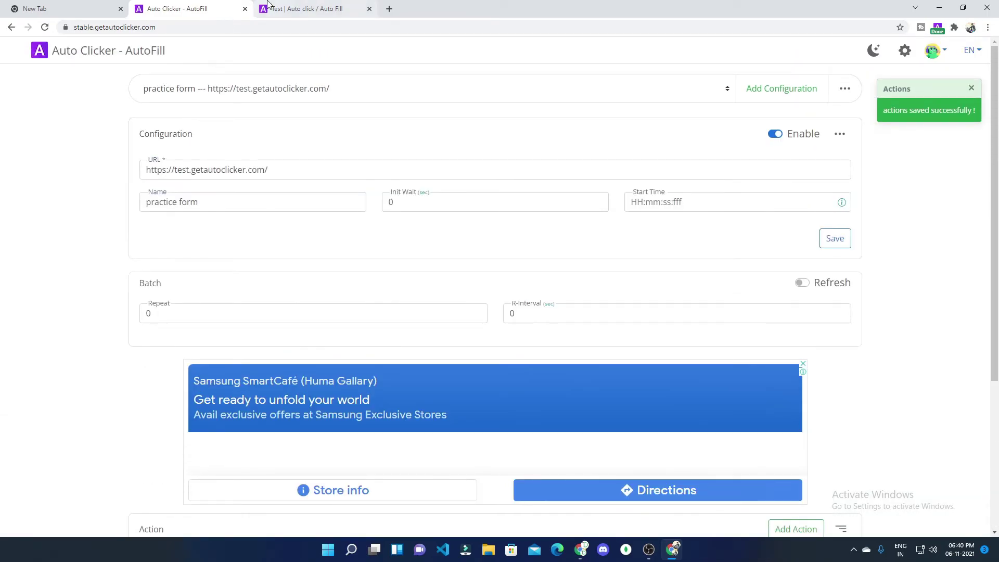
Step: With the DevTools Console open, reload the practice form and confirm the 'Not Found - STOP' error
left_click(294, 9)
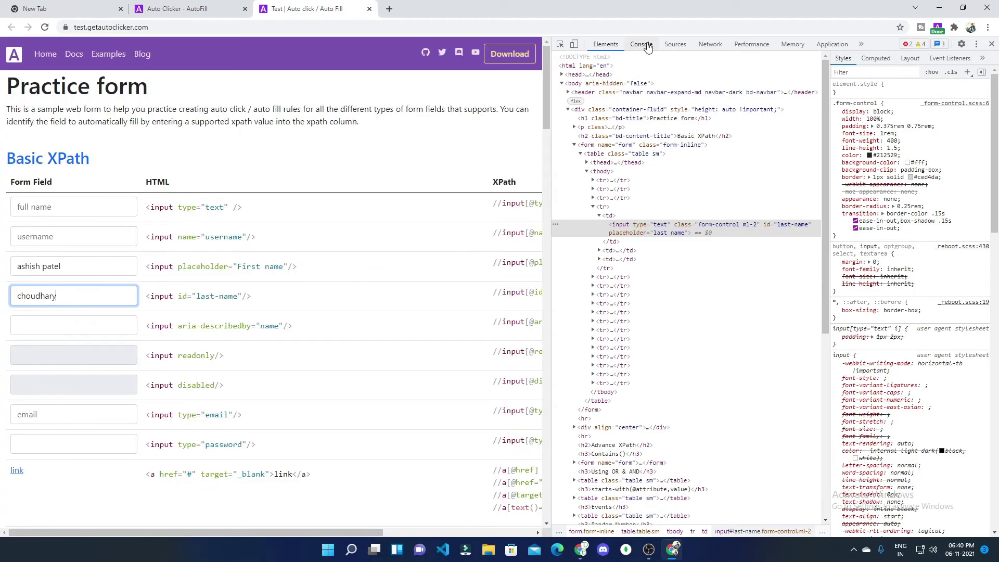
left_click(641, 44)
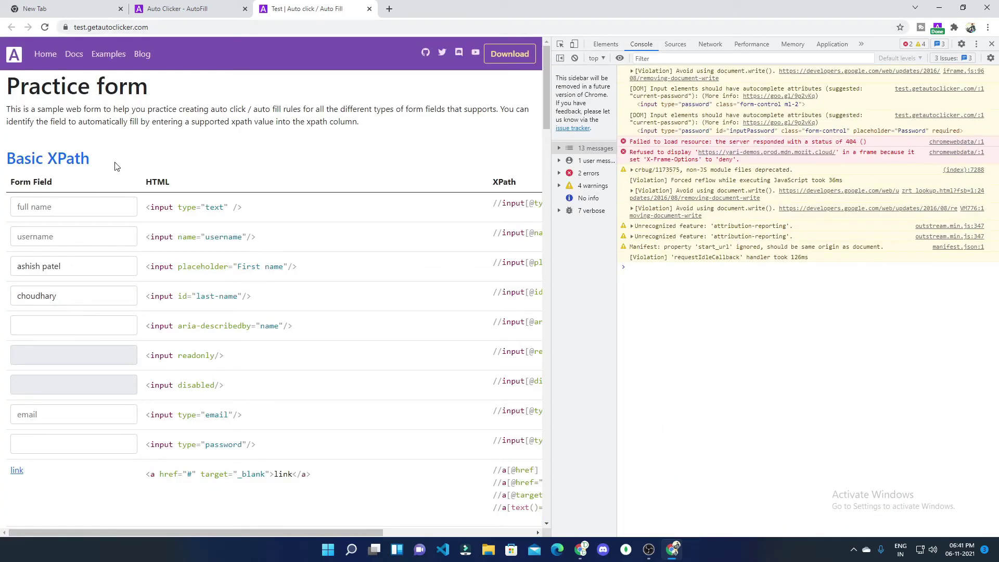
left_click(46, 29)
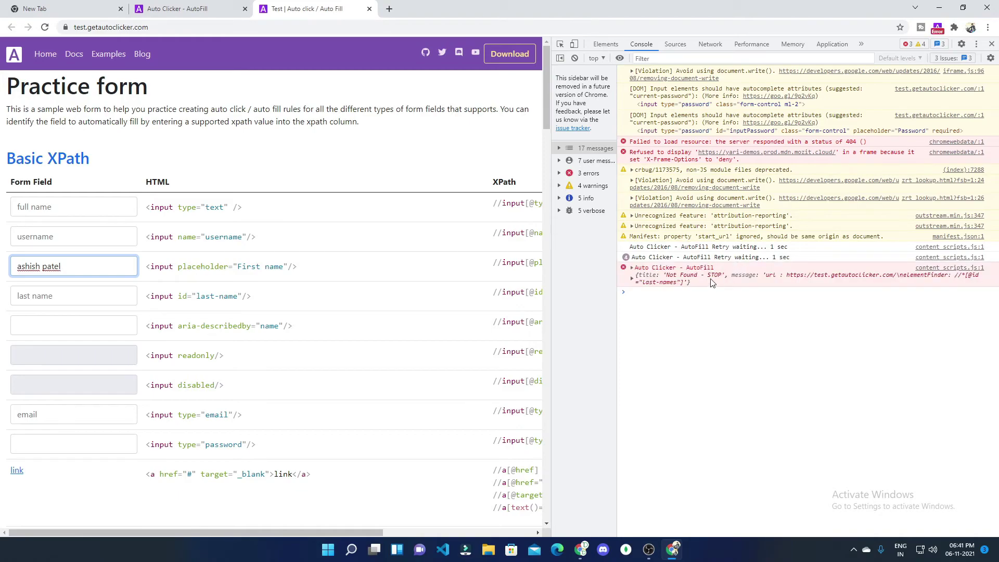
left_click(176, 9)
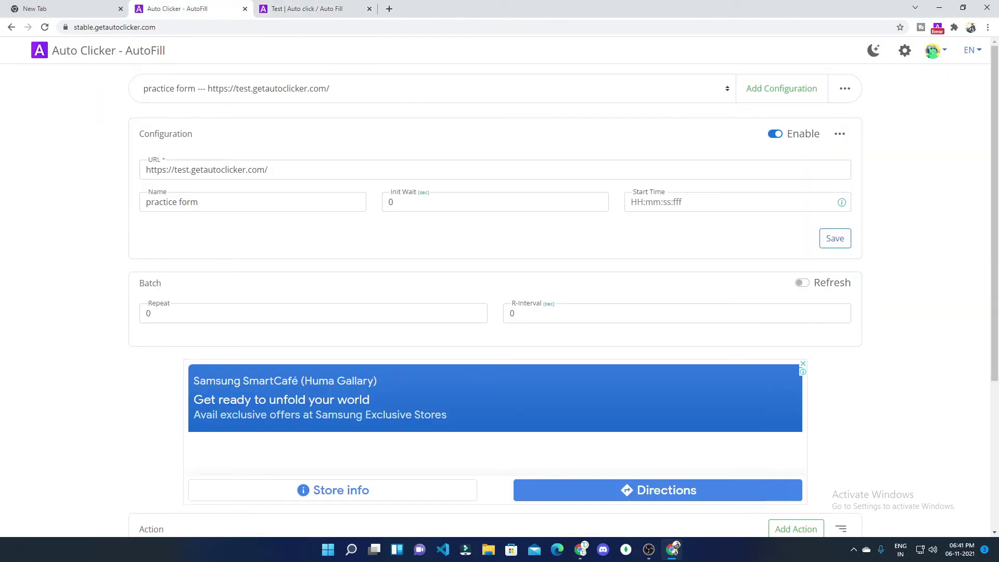
Step: Set Global Settings to 'Skip Not Found' for unfound elements and save
left_click(905, 50)
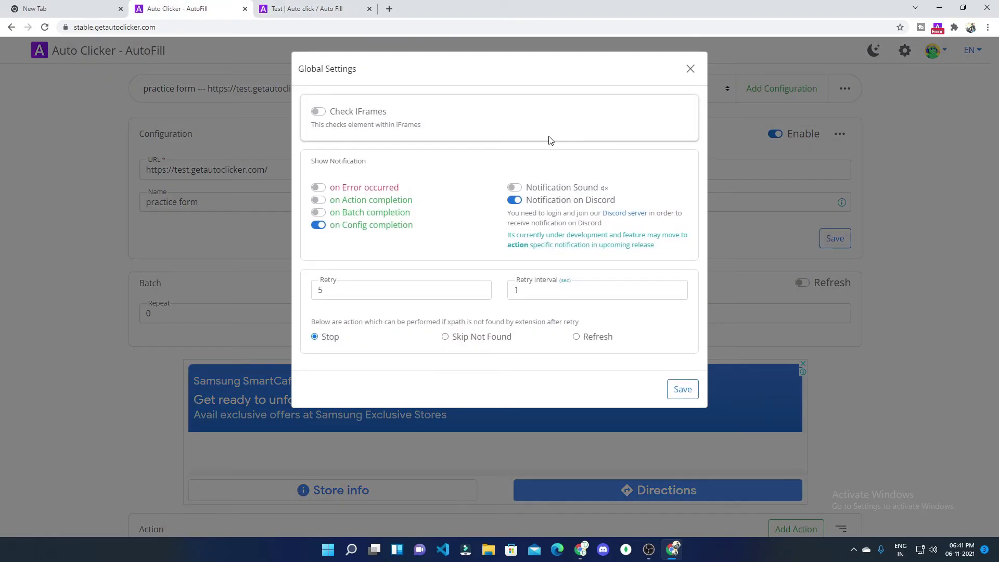
left_click(445, 338)
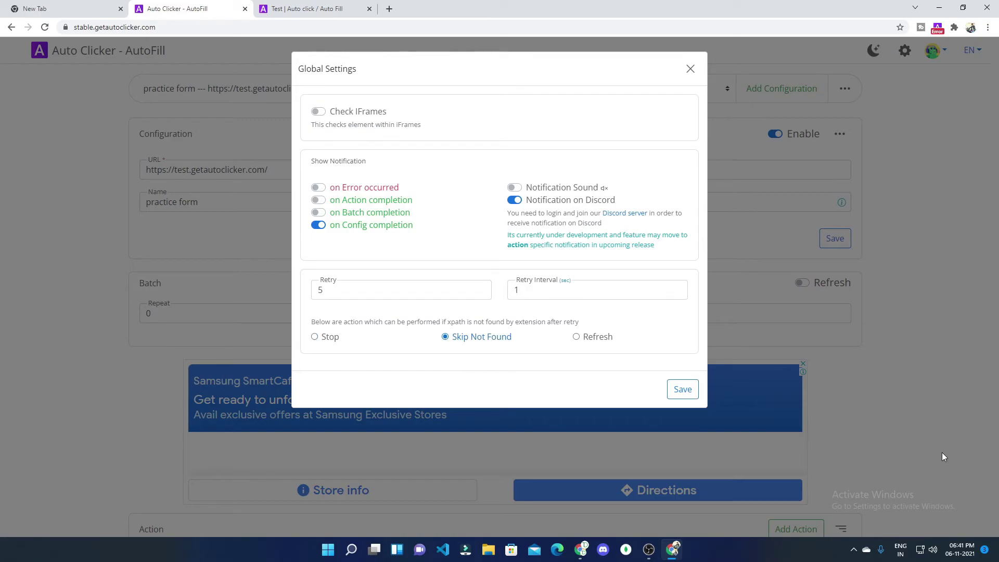
left_click(696, 391)
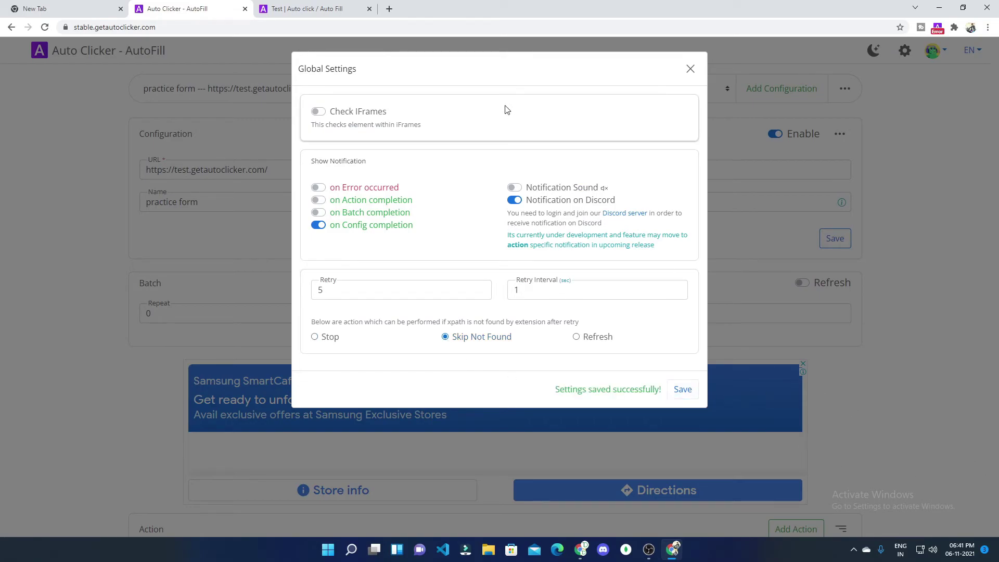
left_click(691, 69)
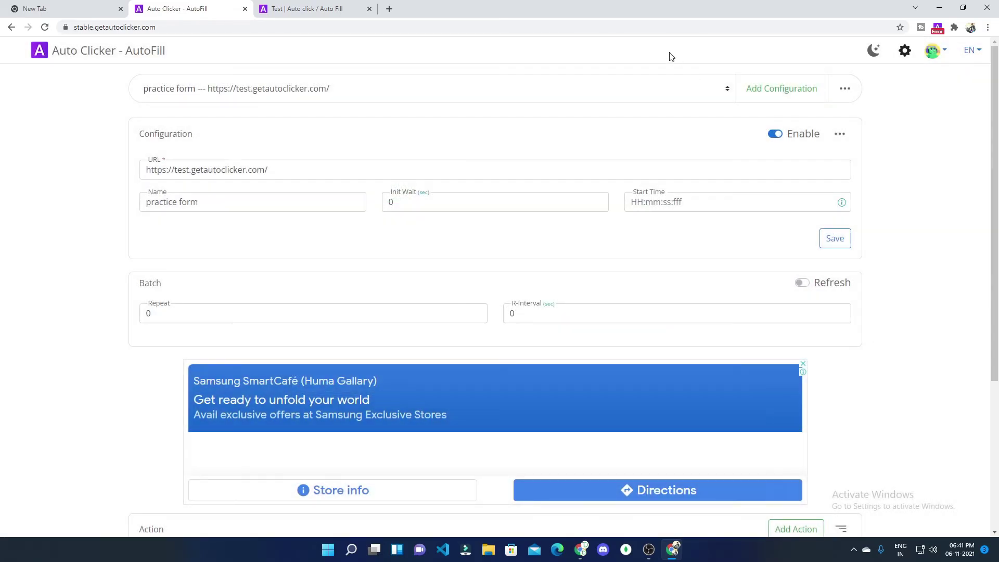
Step: Reload the practice form and confirm the last-names action is logged as SKIP
left_click(266, 17)
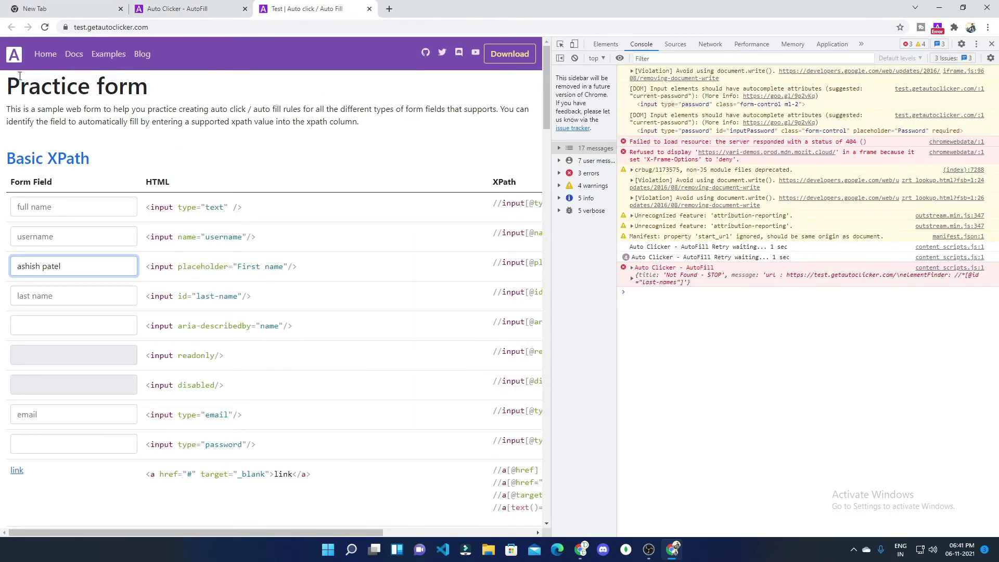
left_click(46, 29)
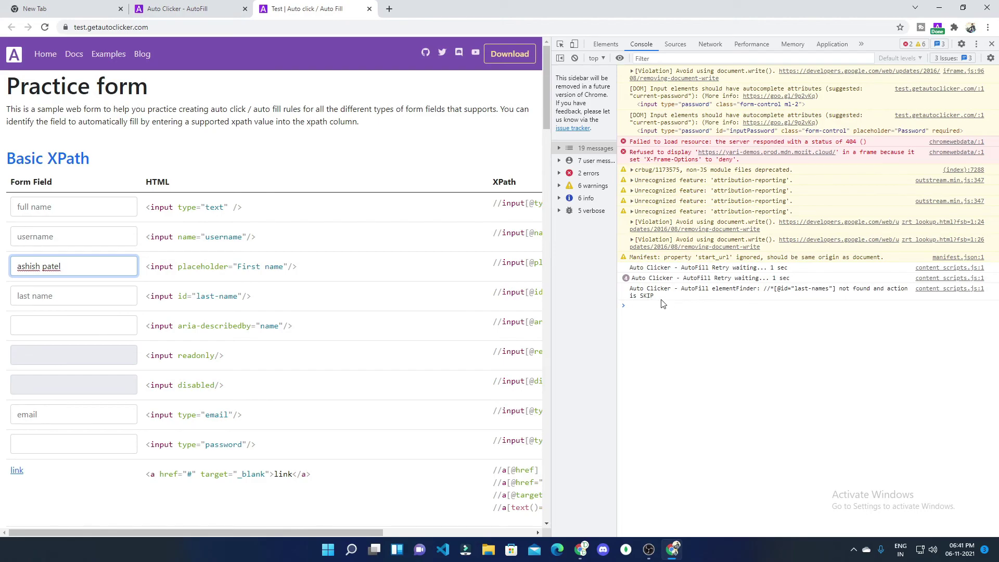
left_click(179, 9)
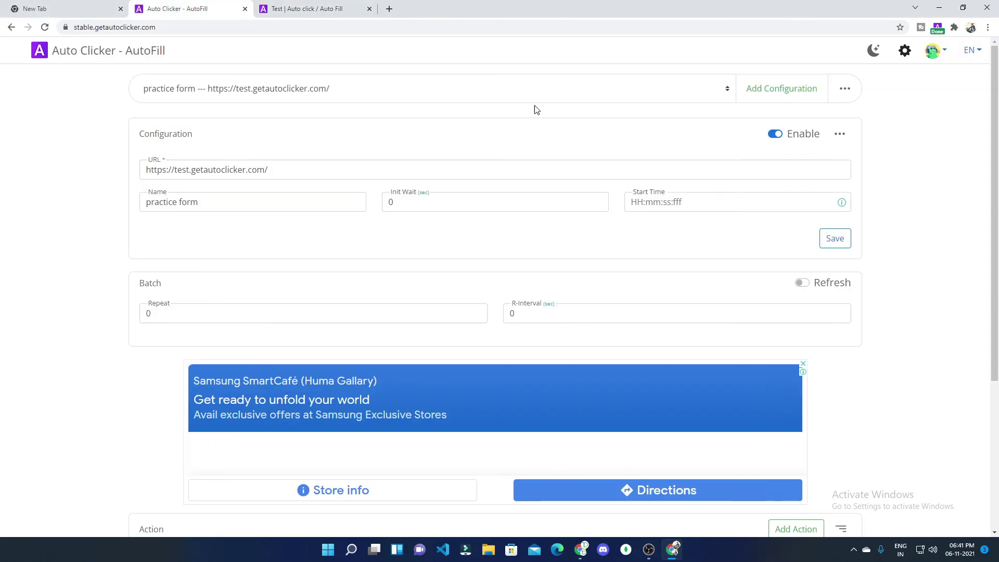
Step: Set Global Settings to Refresh the page when an element isn't found, and save
left_click(904, 51)
left_click(576, 337)
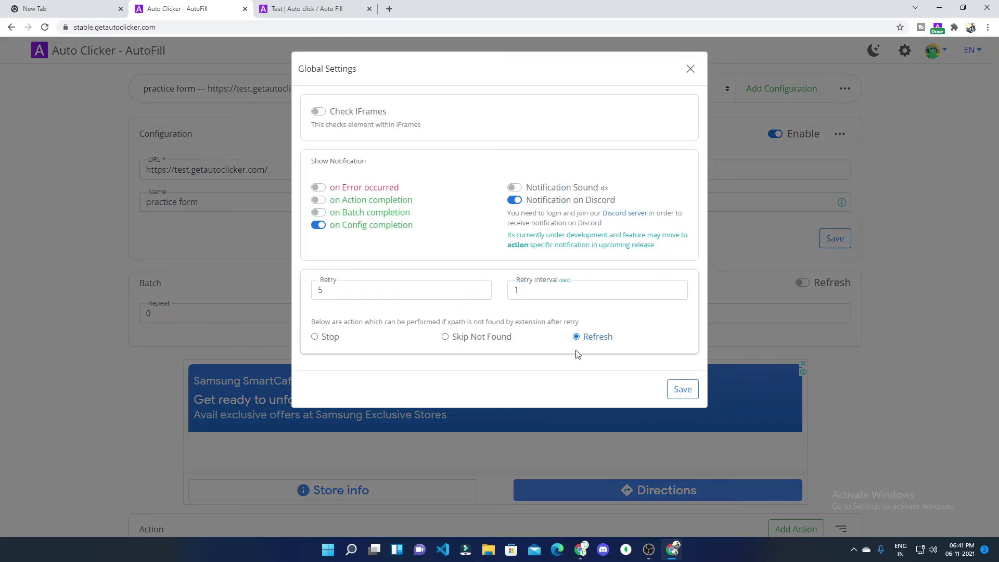
left_click(678, 394)
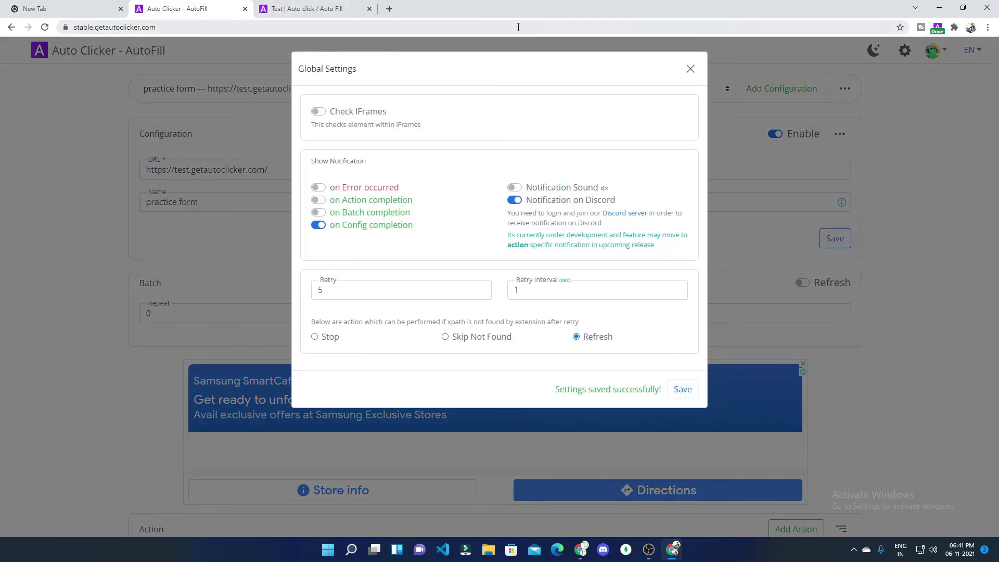
left_click(690, 70)
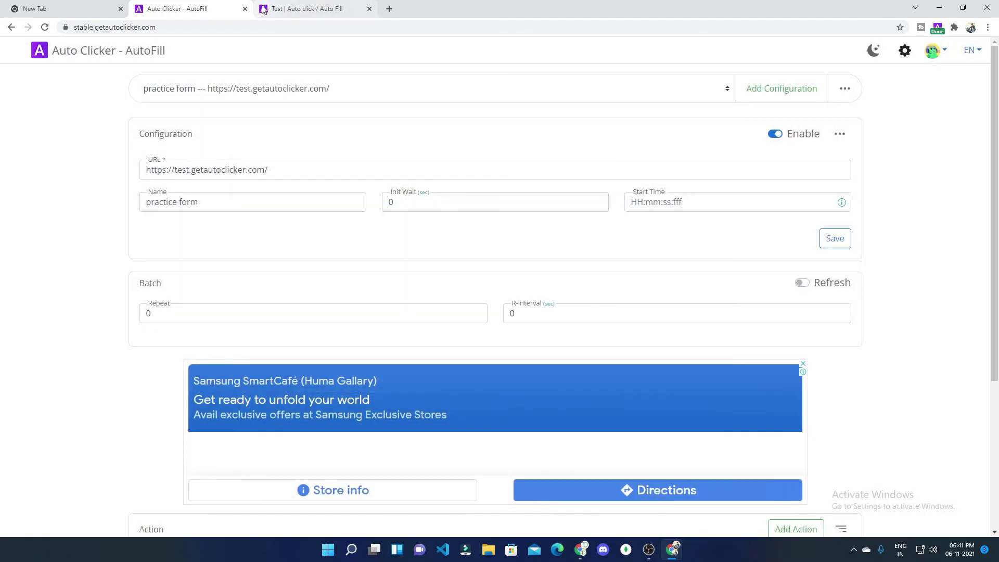
Step: Reload the practice form twice and watch the console log the refresh retries
left_click(291, 9)
left_click(51, 29)
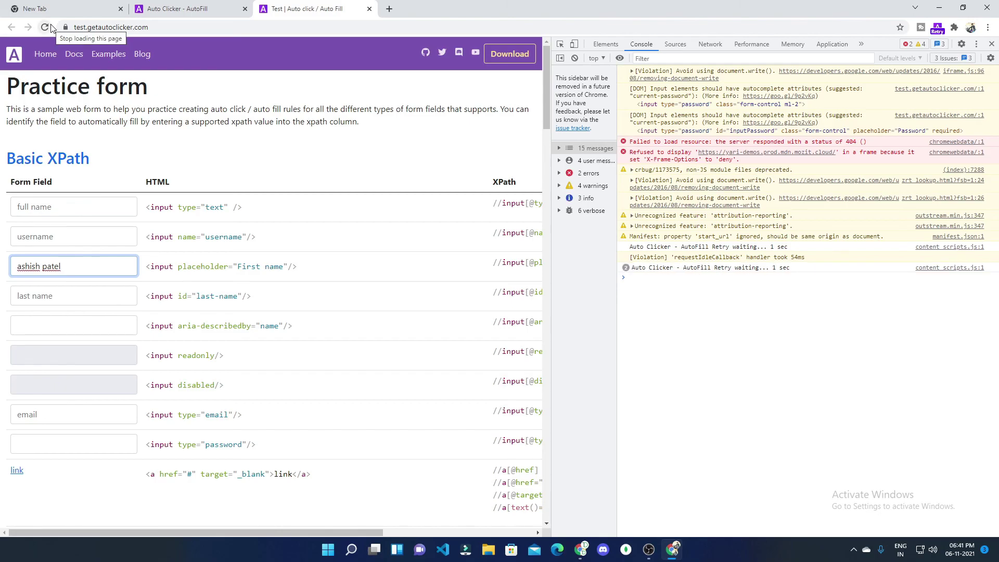
left_click(51, 29)
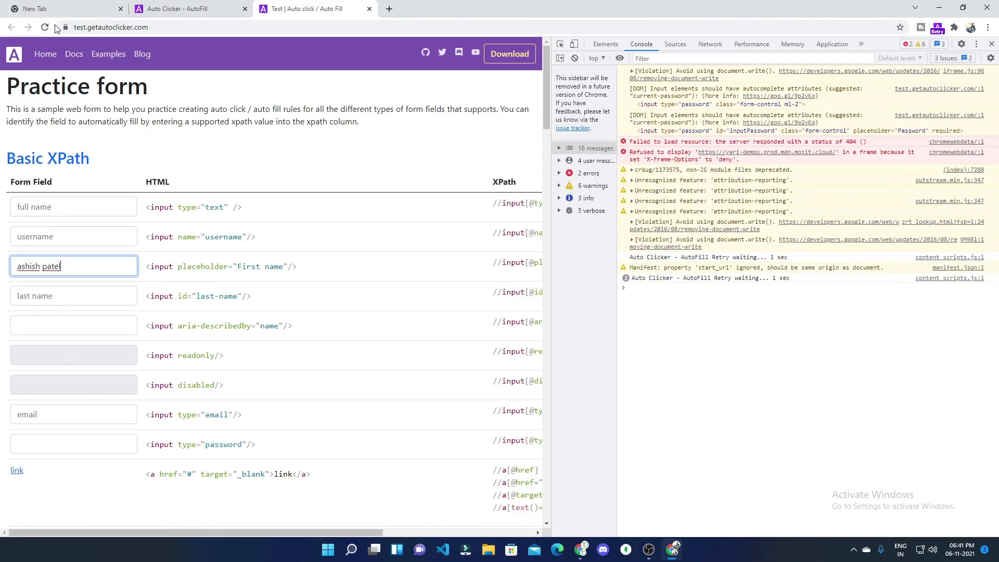
left_click(156, 11)
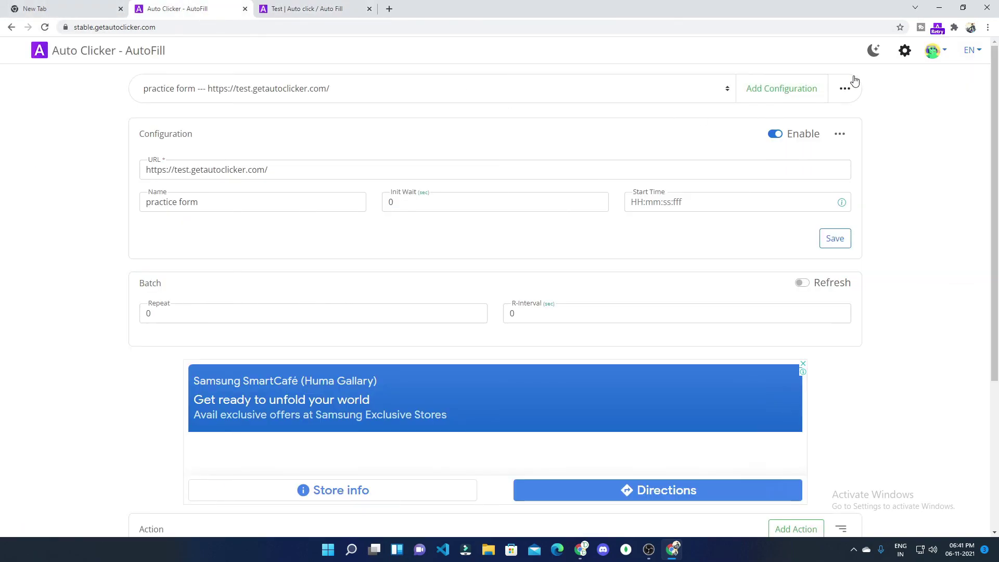